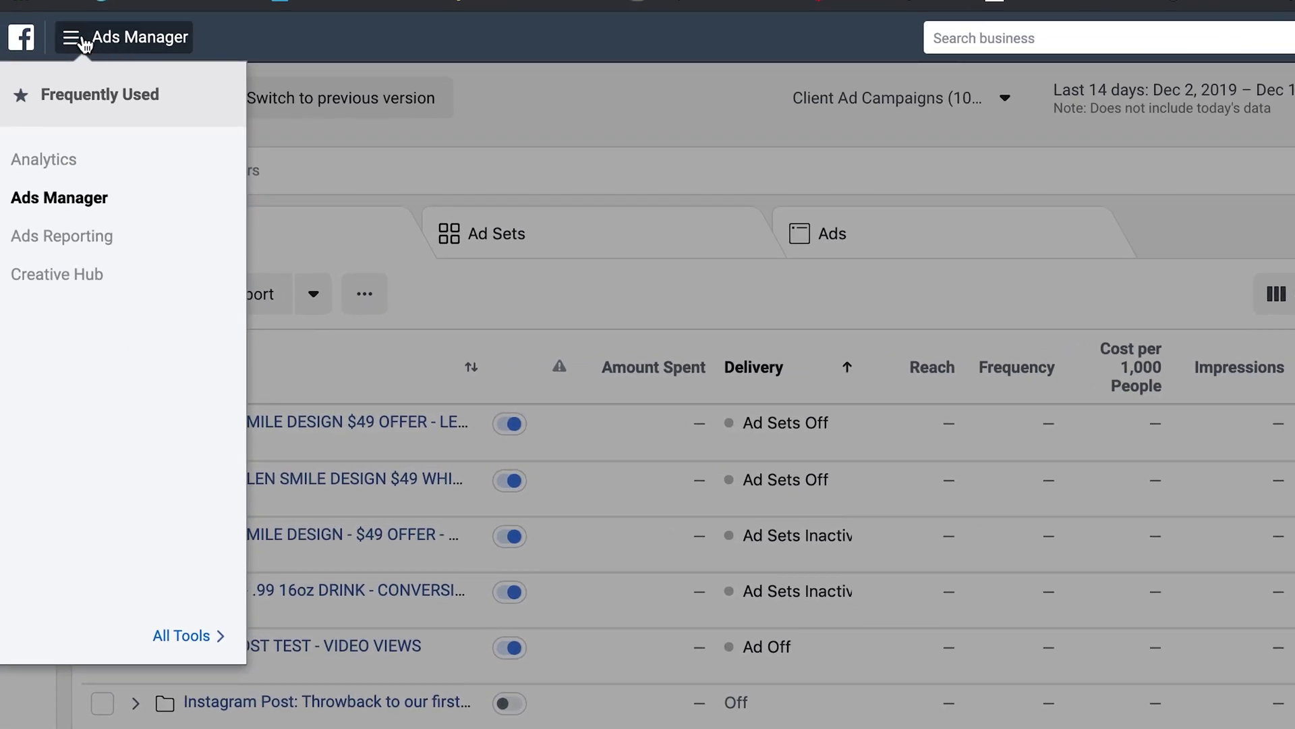
# Open the Audiences section and start a new custom audience that uses website traffic from the client pixel.
pyautogui.click(202, 634)
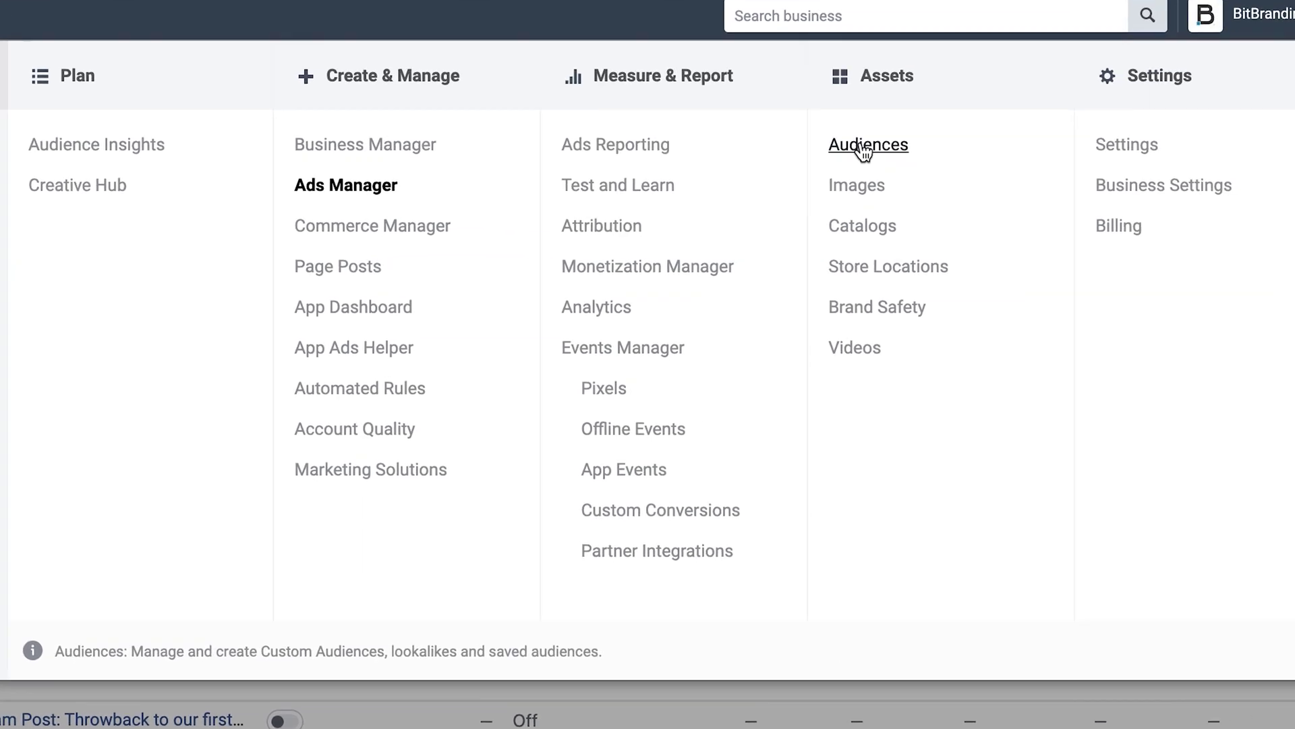
pyautogui.click(863, 150)
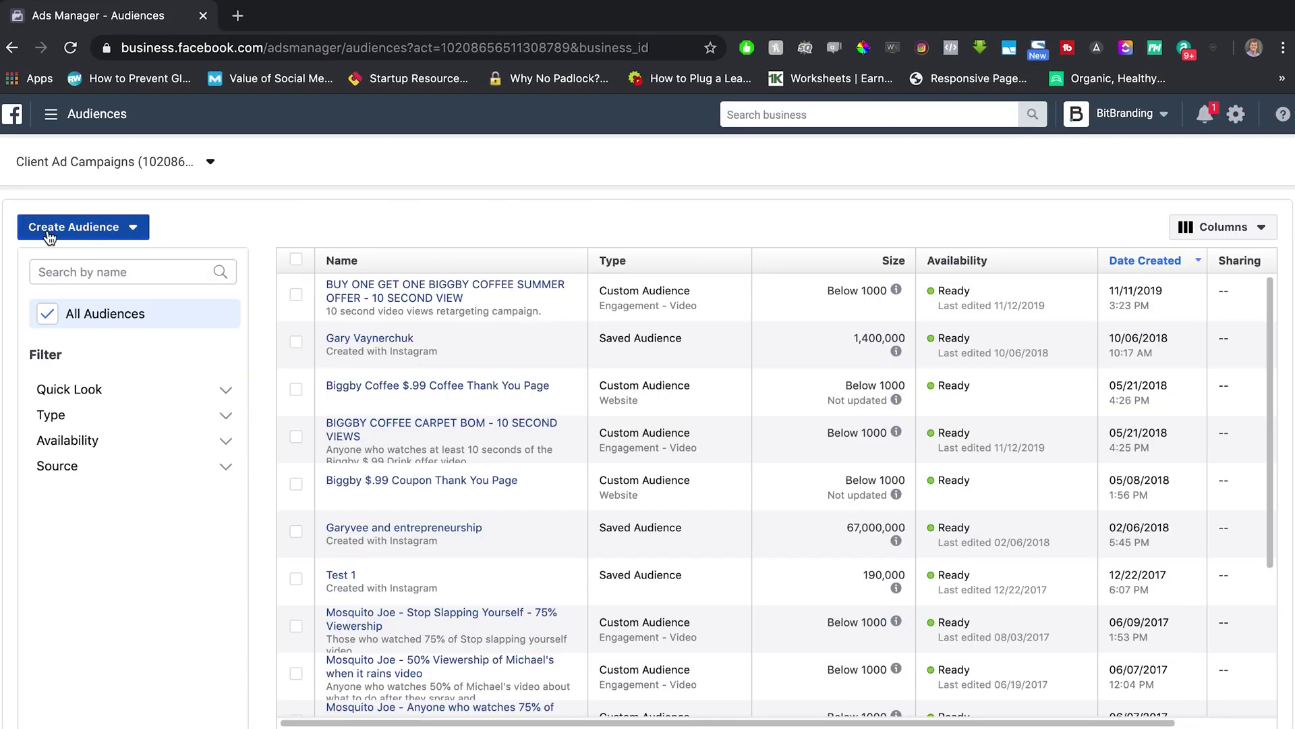
pyautogui.click(62, 223)
pyautogui.click(85, 263)
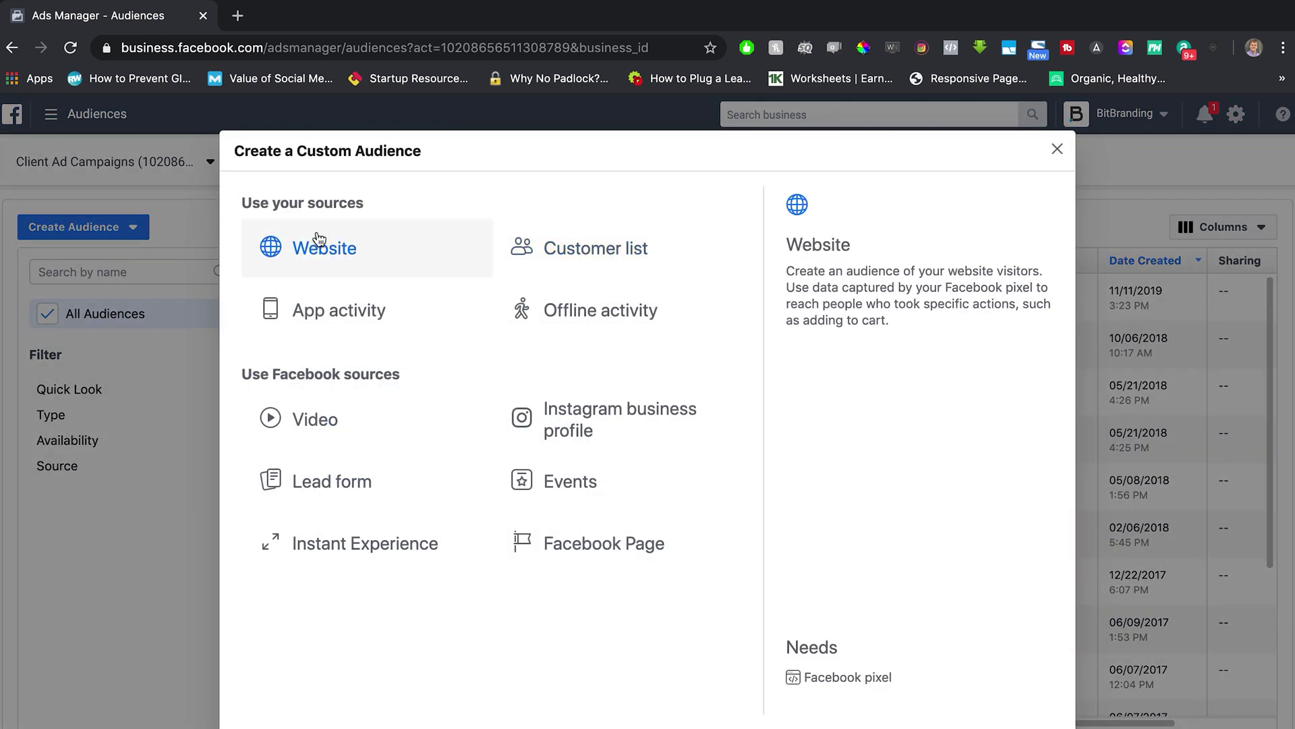
pyautogui.click(320, 243)
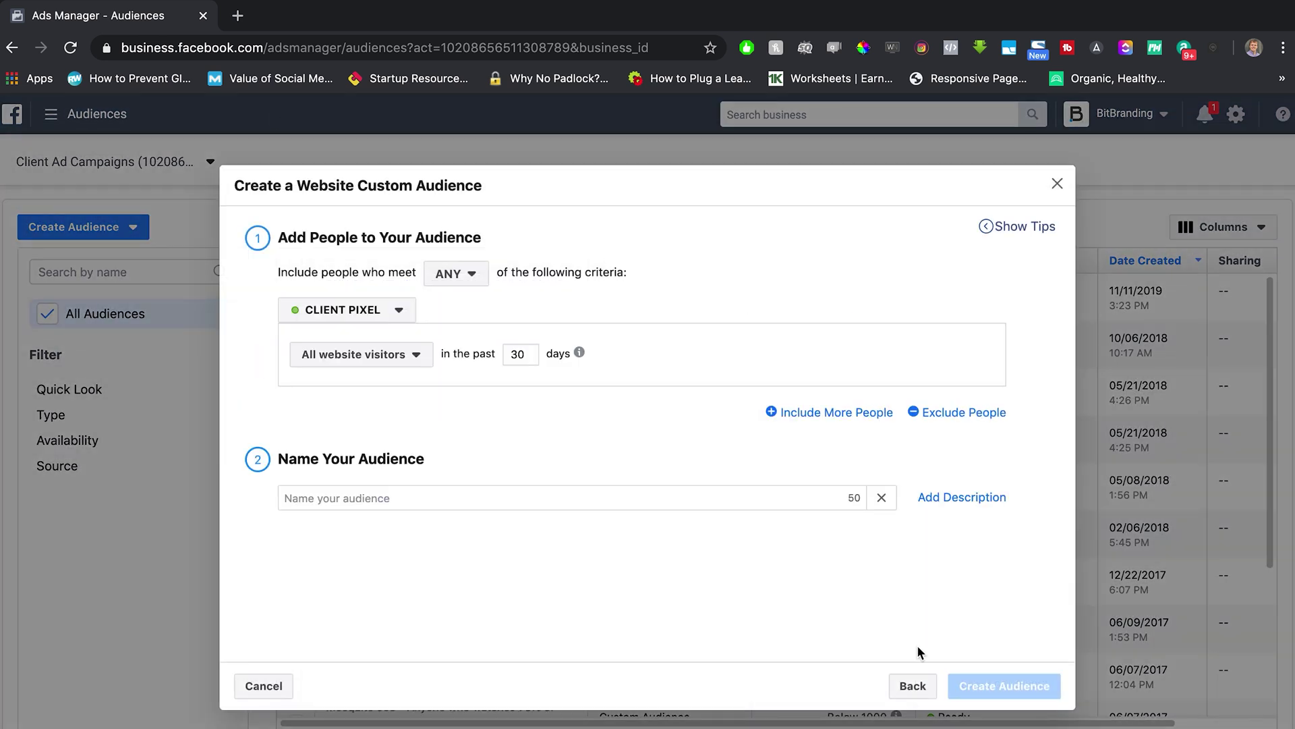
pyautogui.click(912, 686)
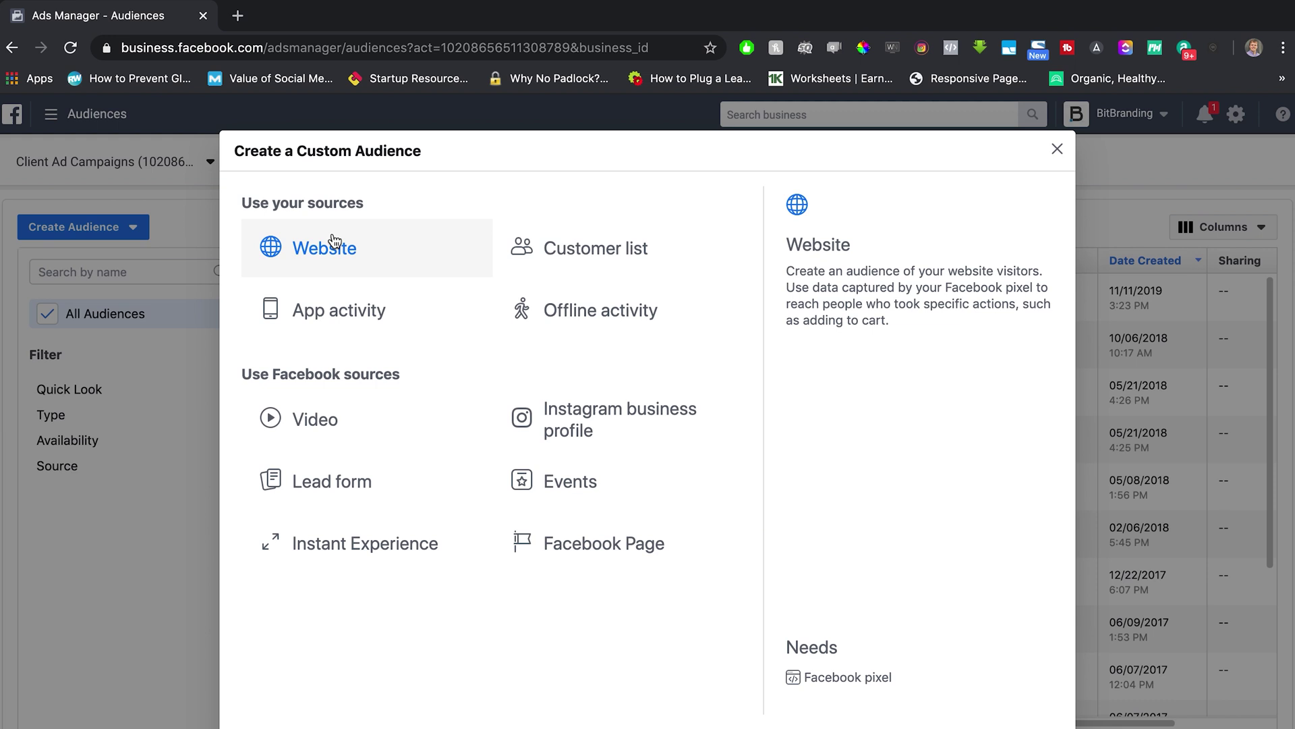
pyautogui.click(354, 250)
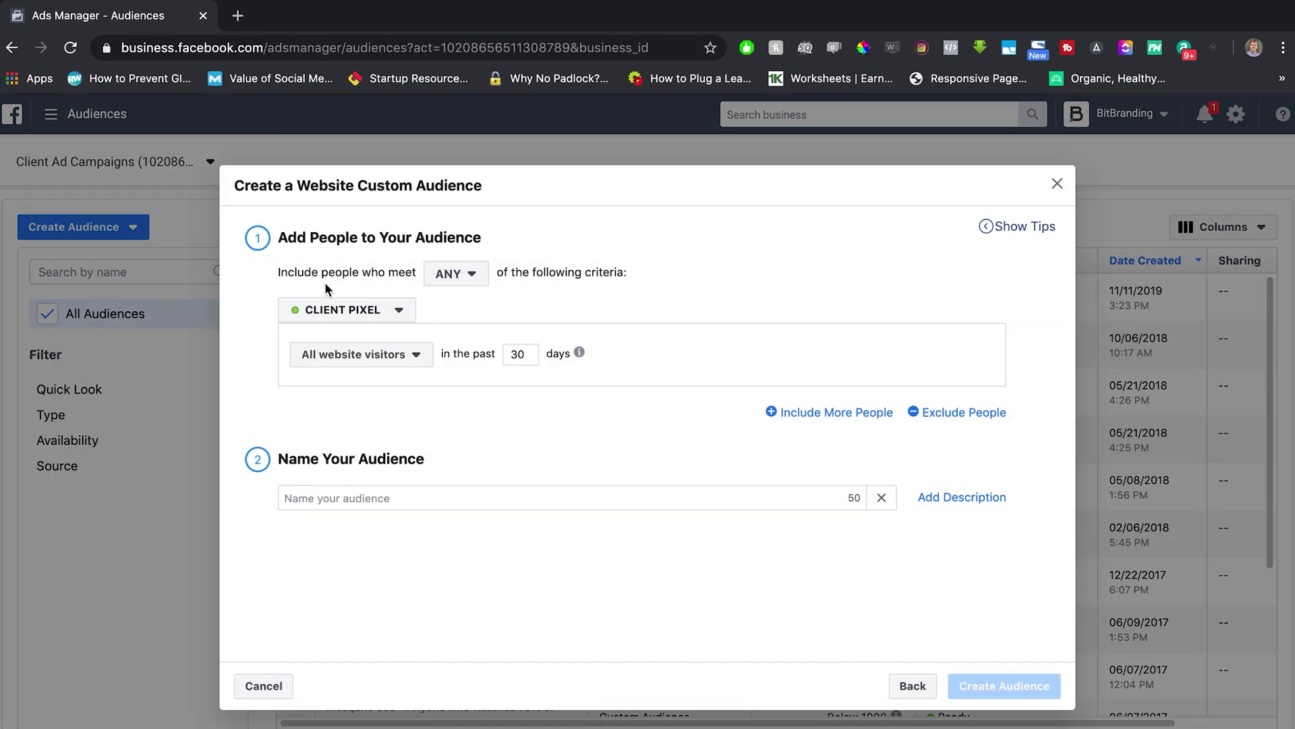
pyautogui.click(398, 310)
pyautogui.click(399, 310)
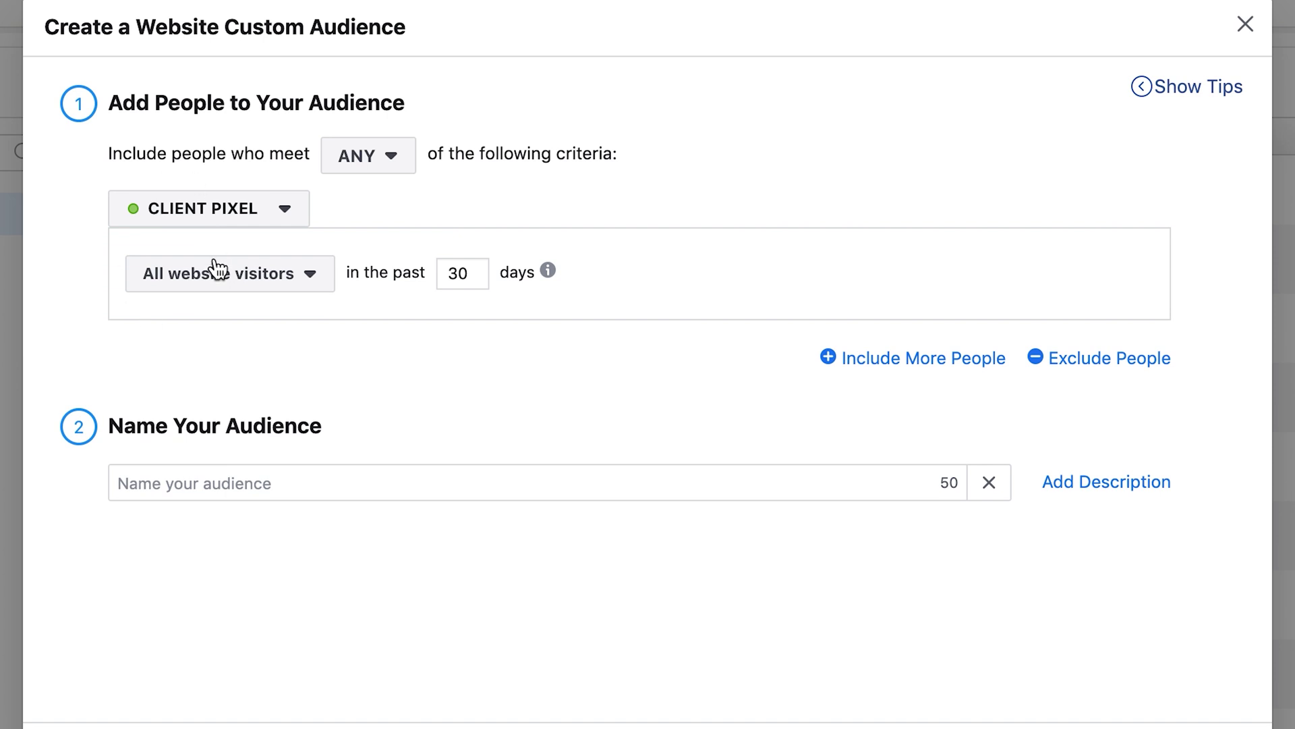
# Try the visitors by time spent criterion at the top 5% and top 25%, and return to all website visitors.
pyautogui.click(302, 280)
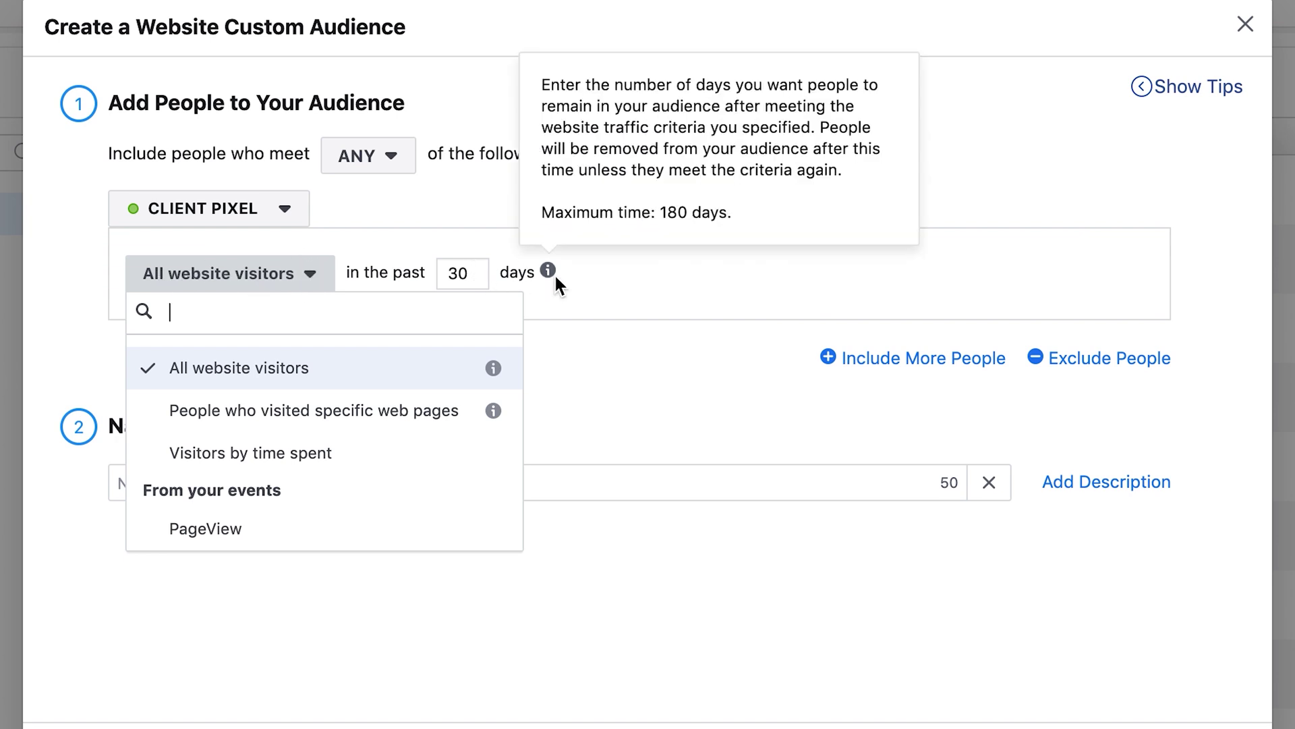
pyautogui.moveTo(551, 264)
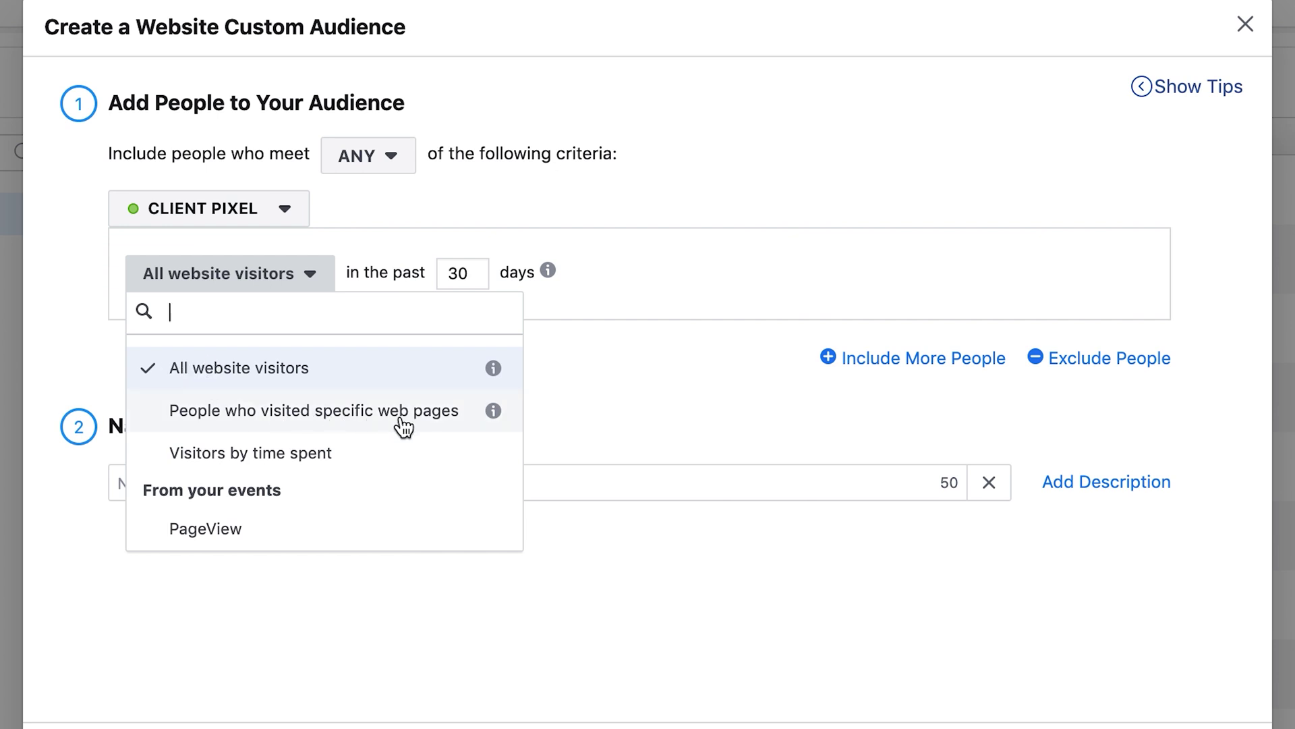
pyautogui.moveTo(475, 420)
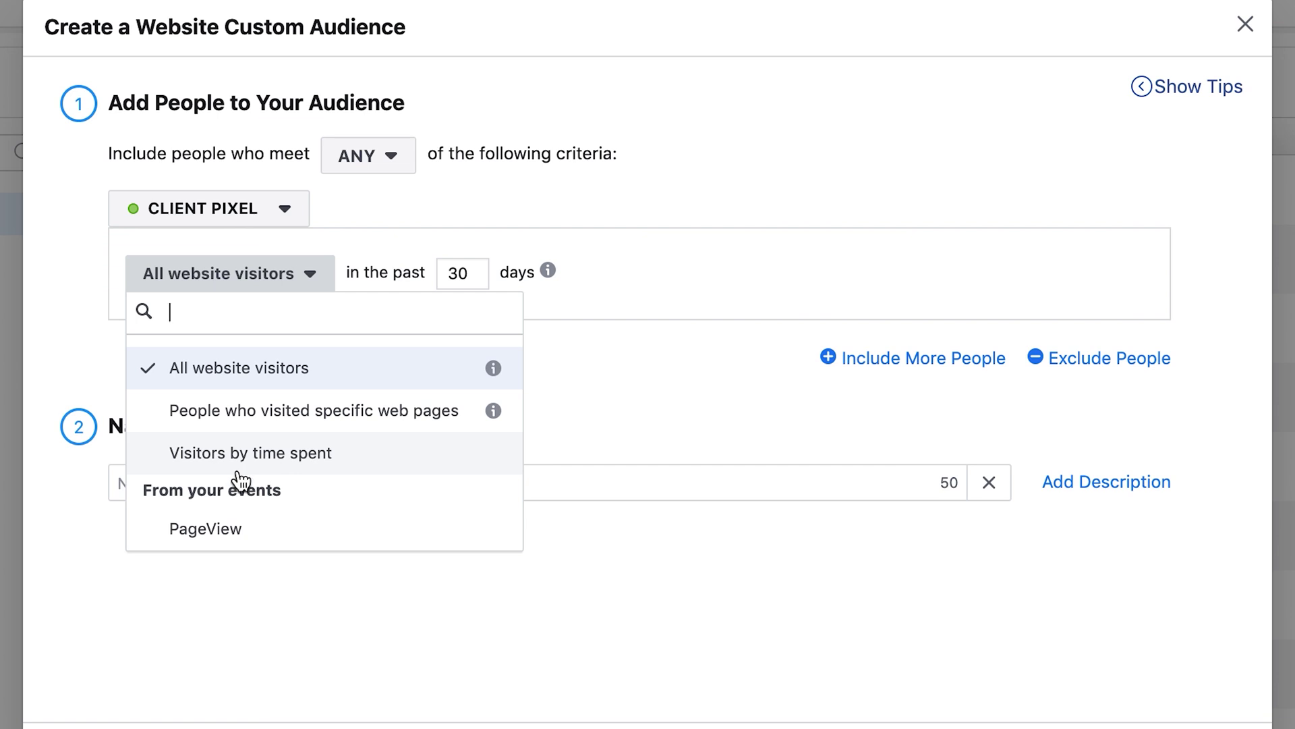
pyautogui.click(328, 253)
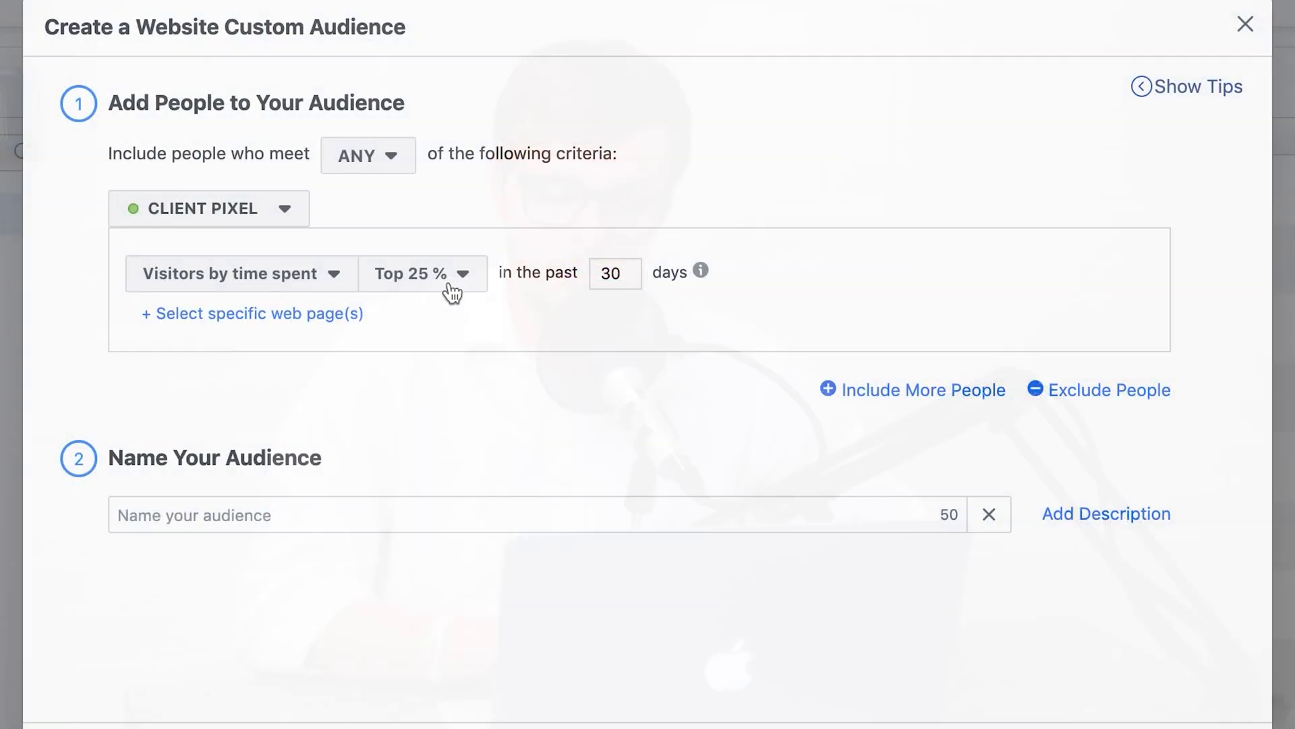
pyautogui.click(451, 290)
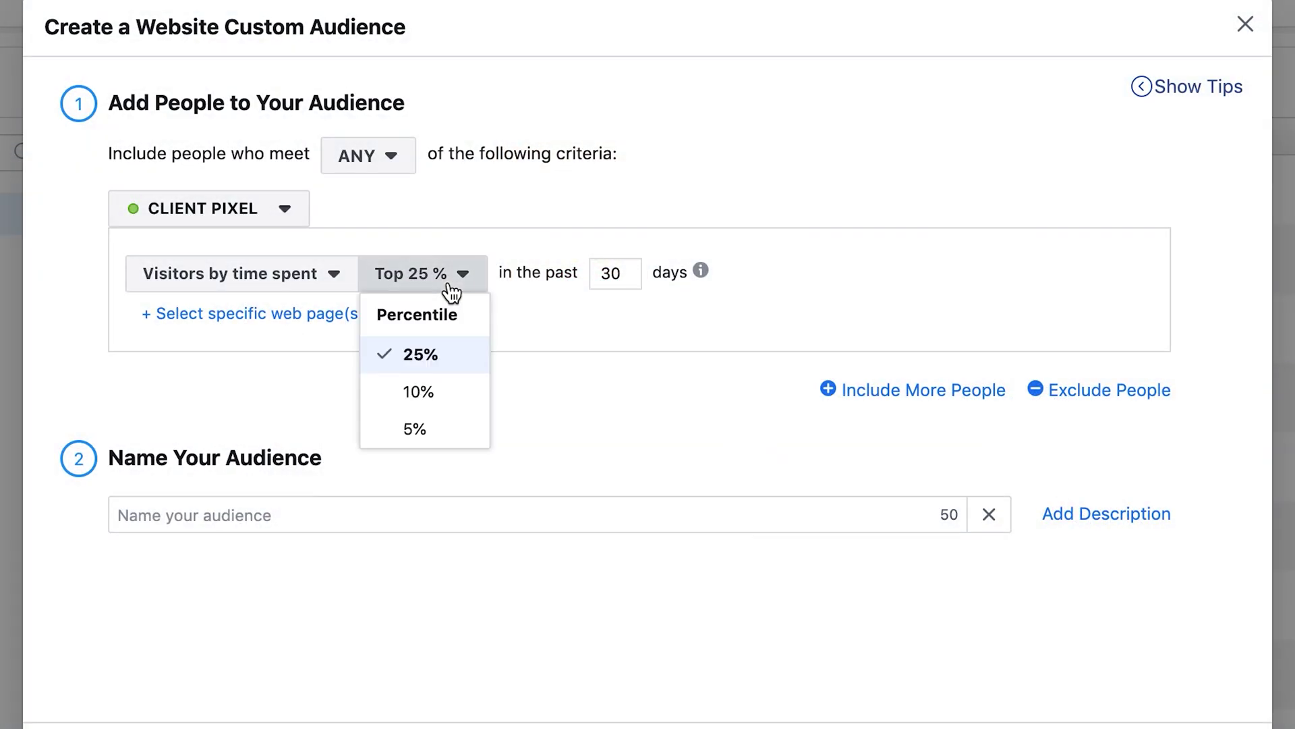
pyautogui.click(423, 431)
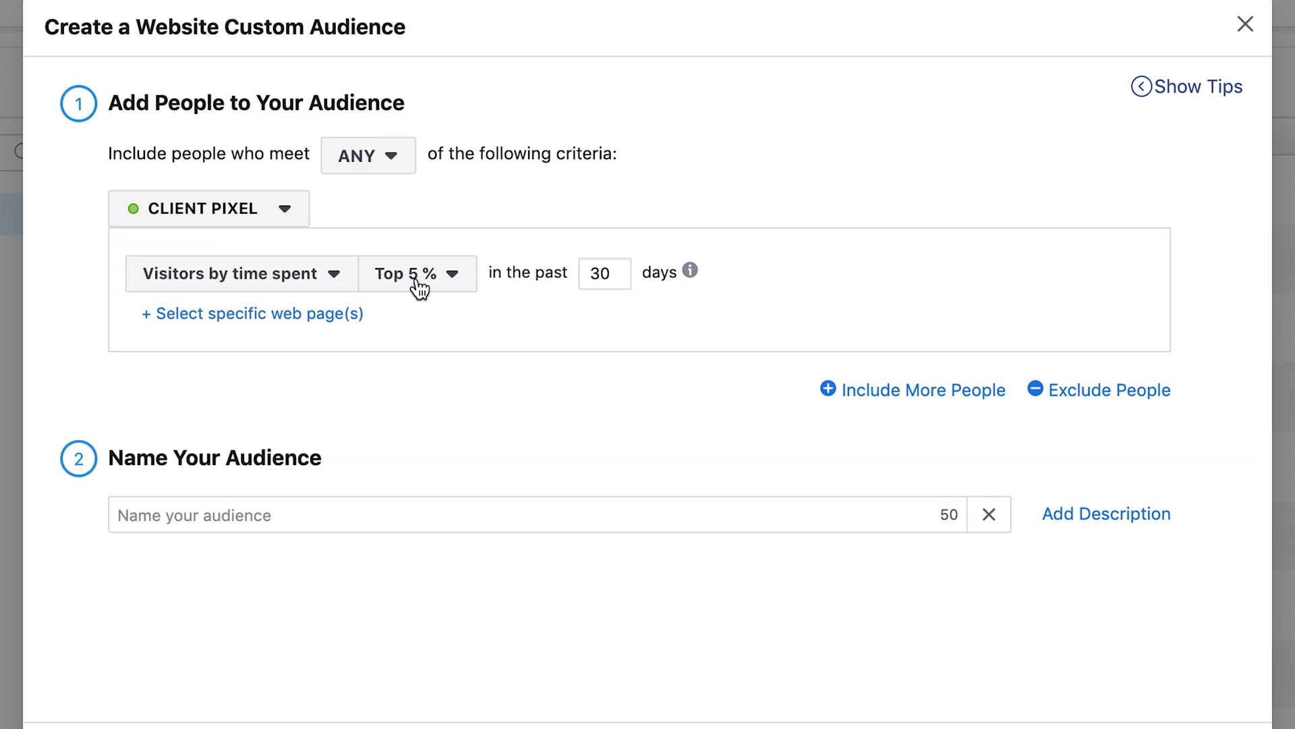
pyautogui.click(384, 280)
pyautogui.click(424, 353)
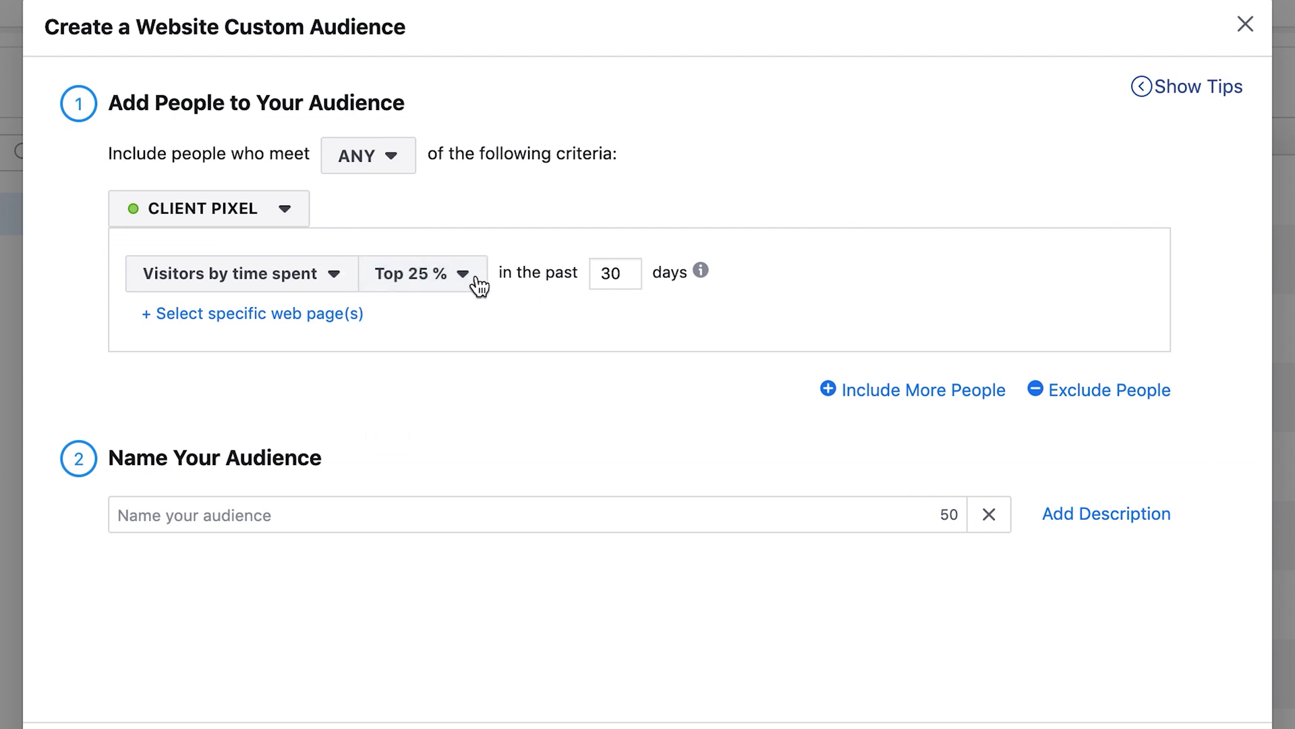
pyautogui.click(280, 280)
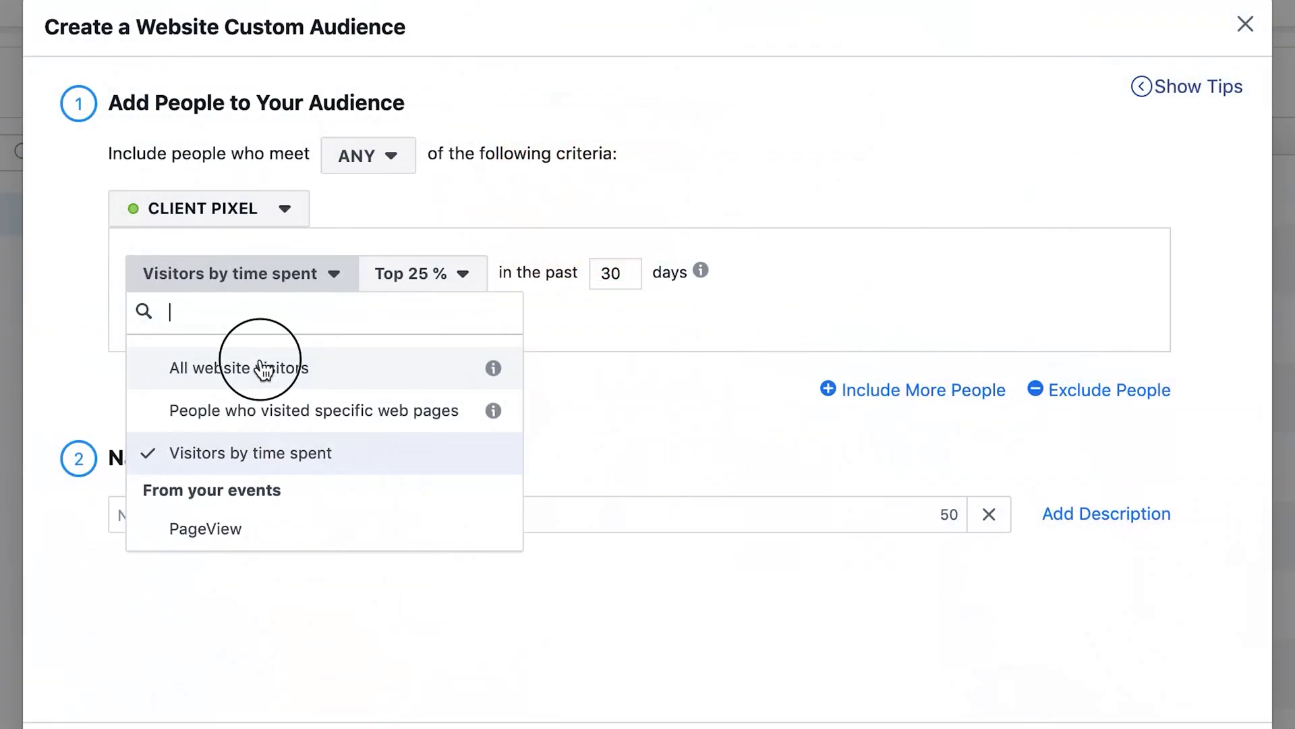
pyautogui.click(263, 370)
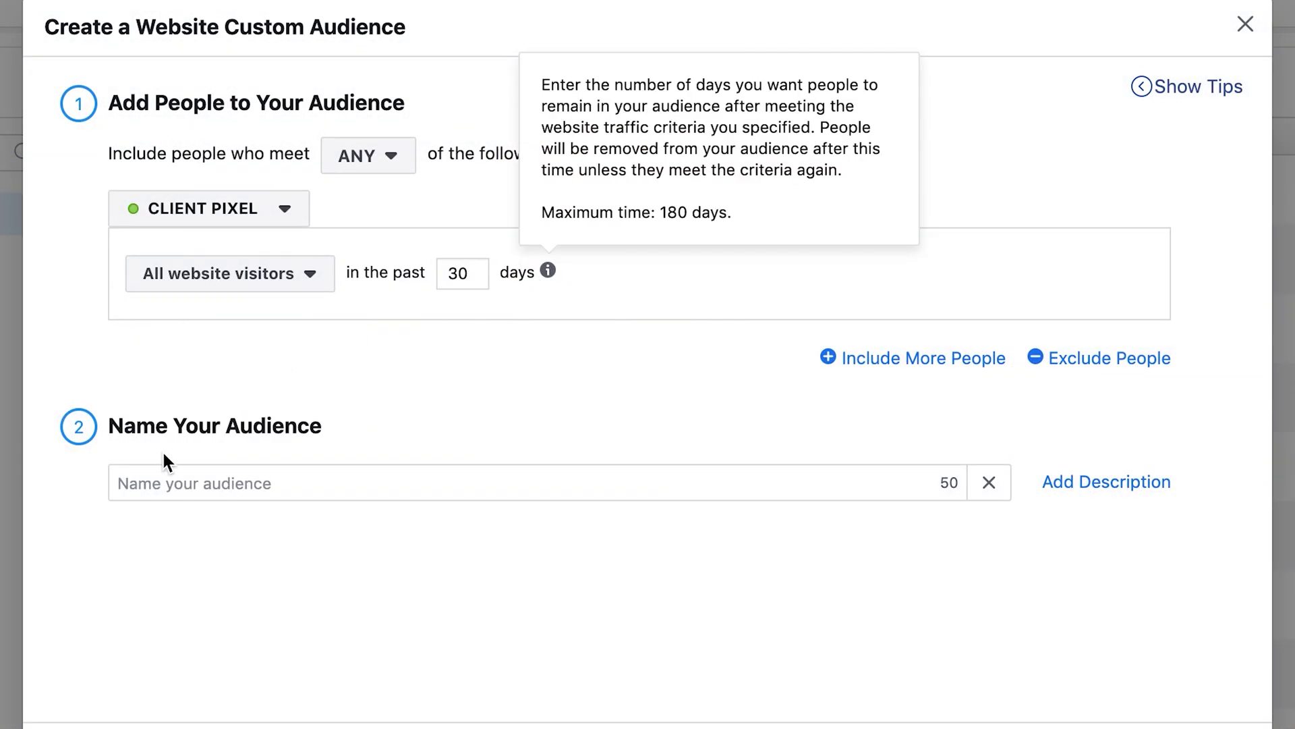
# Name the audience "client website traffic - 30 days", create it and finish the audience setup.
pyautogui.click(181, 475)
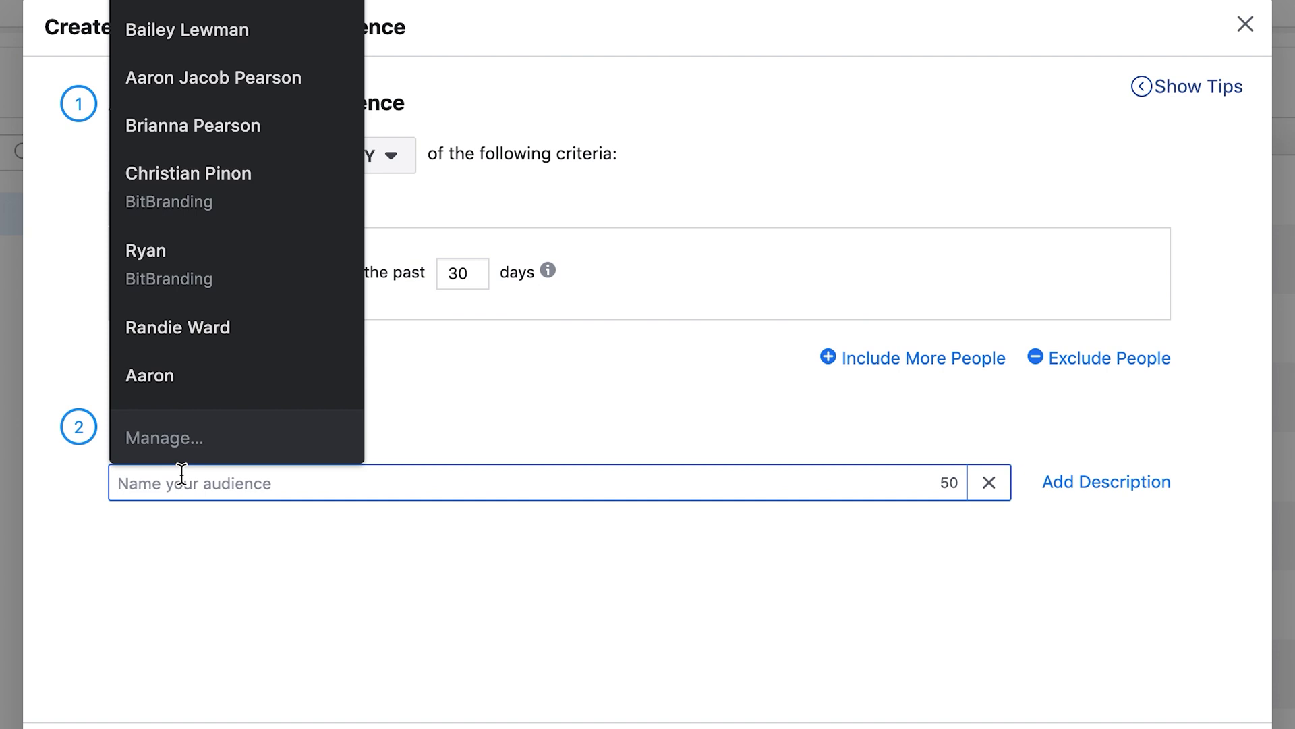
pyautogui.write('client ad ac')
pyautogui.press('BackSpace')
pyautogui.press('BackSpace')
pyautogui.press('BackSpace')
pyautogui.press('BackSpace')
pyautogui.press('BackSpace')
pyautogui.write('website - 30 days')
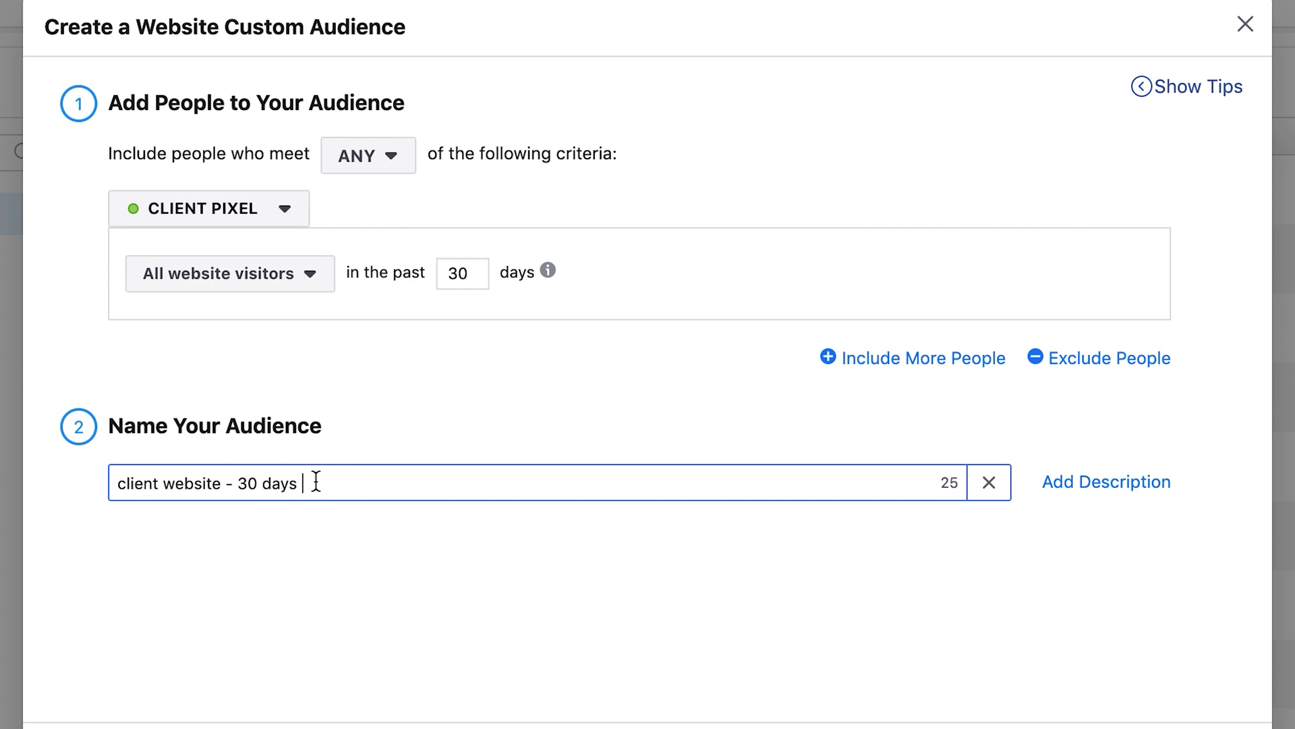
pyautogui.click(222, 482)
pyautogui.write('s')
pyautogui.press('BackSpace')
pyautogui.write('traffic')
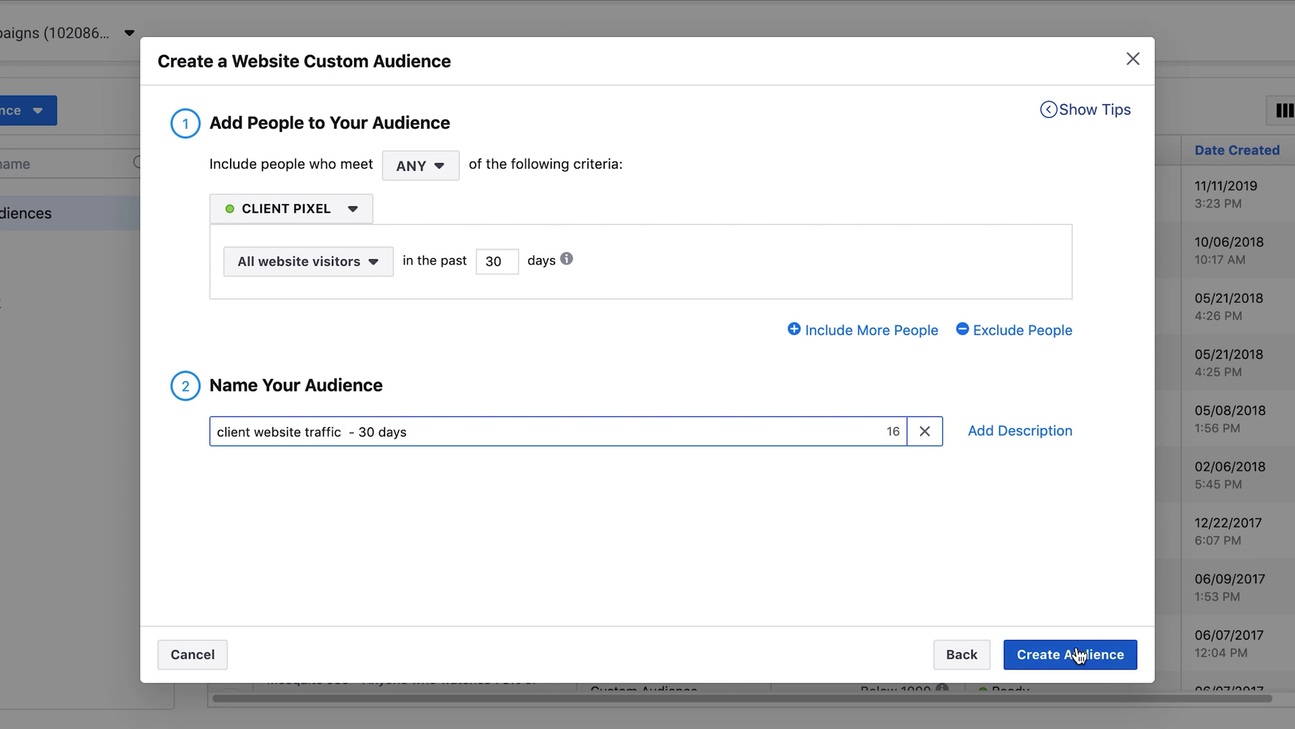
pyautogui.click(1086, 651)
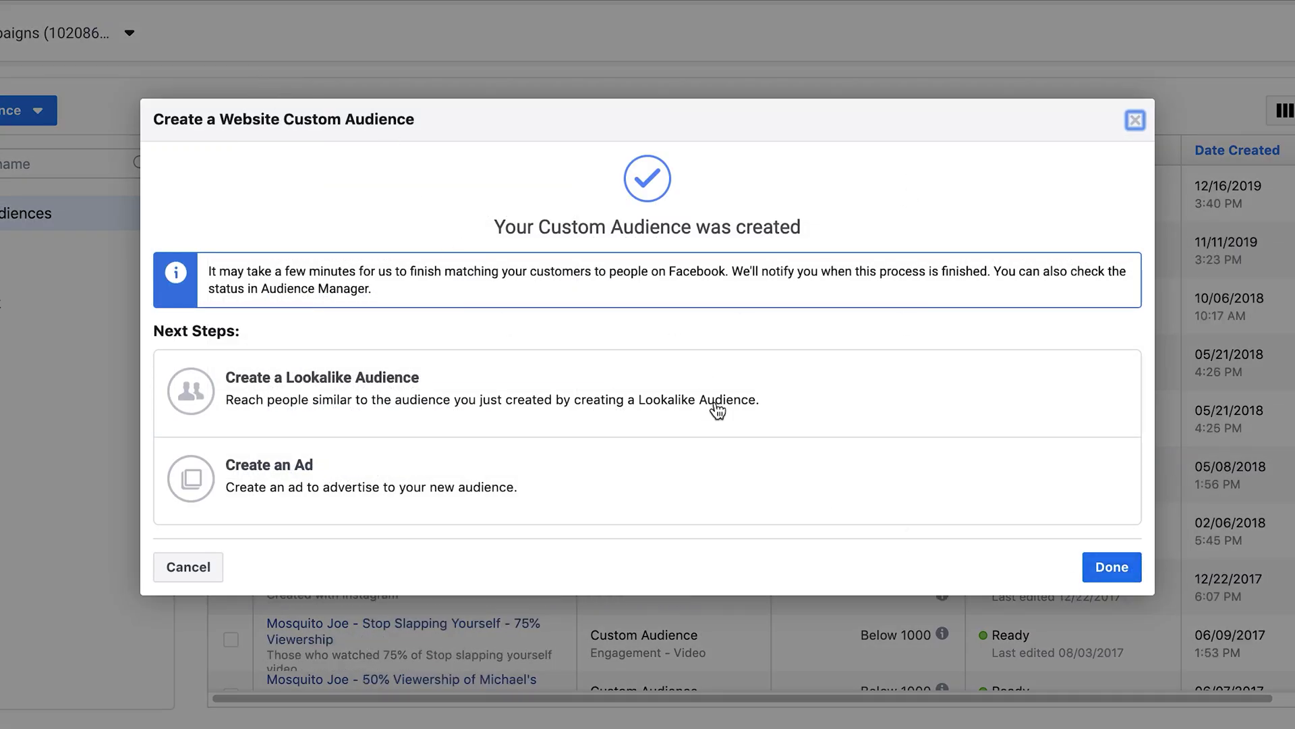
pyautogui.click(185, 479)
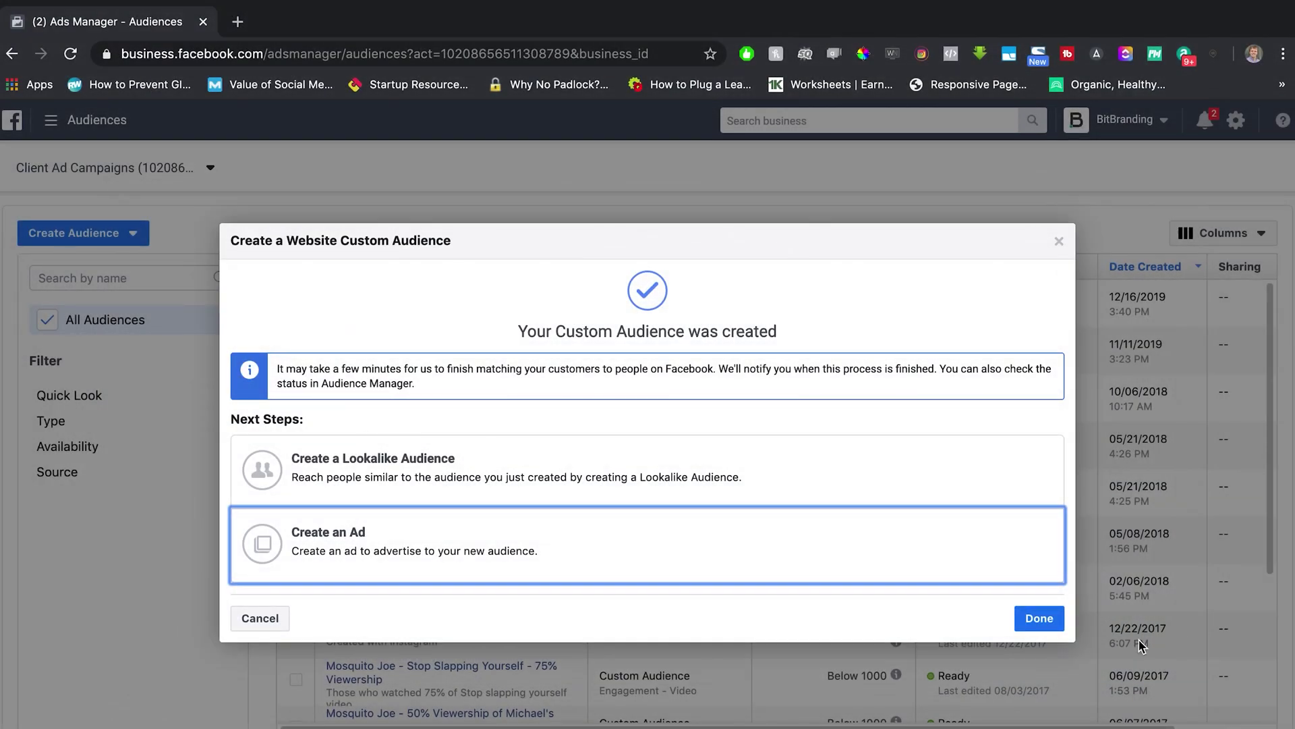
pyautogui.click(1038, 618)
# Go to the campaign overview and start a new campaign with the Reach objective.
pyautogui.click(52, 122)
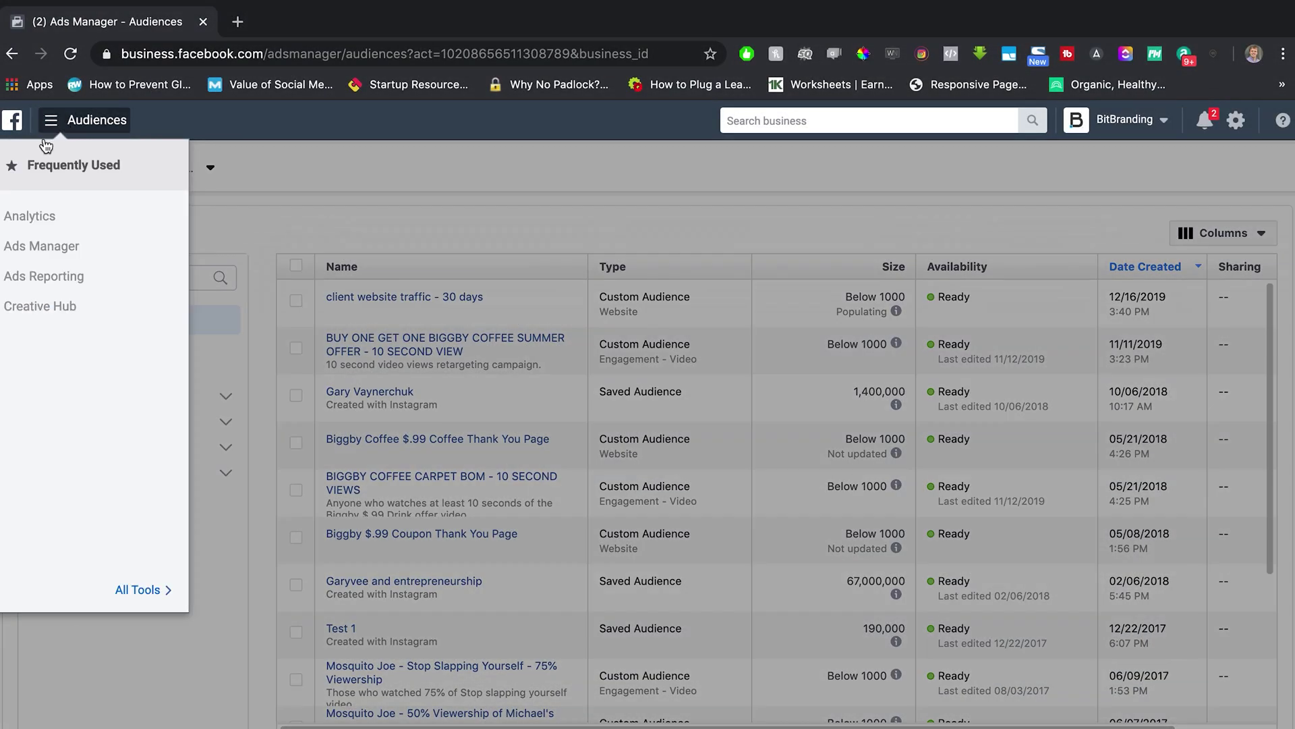
pyautogui.click(51, 243)
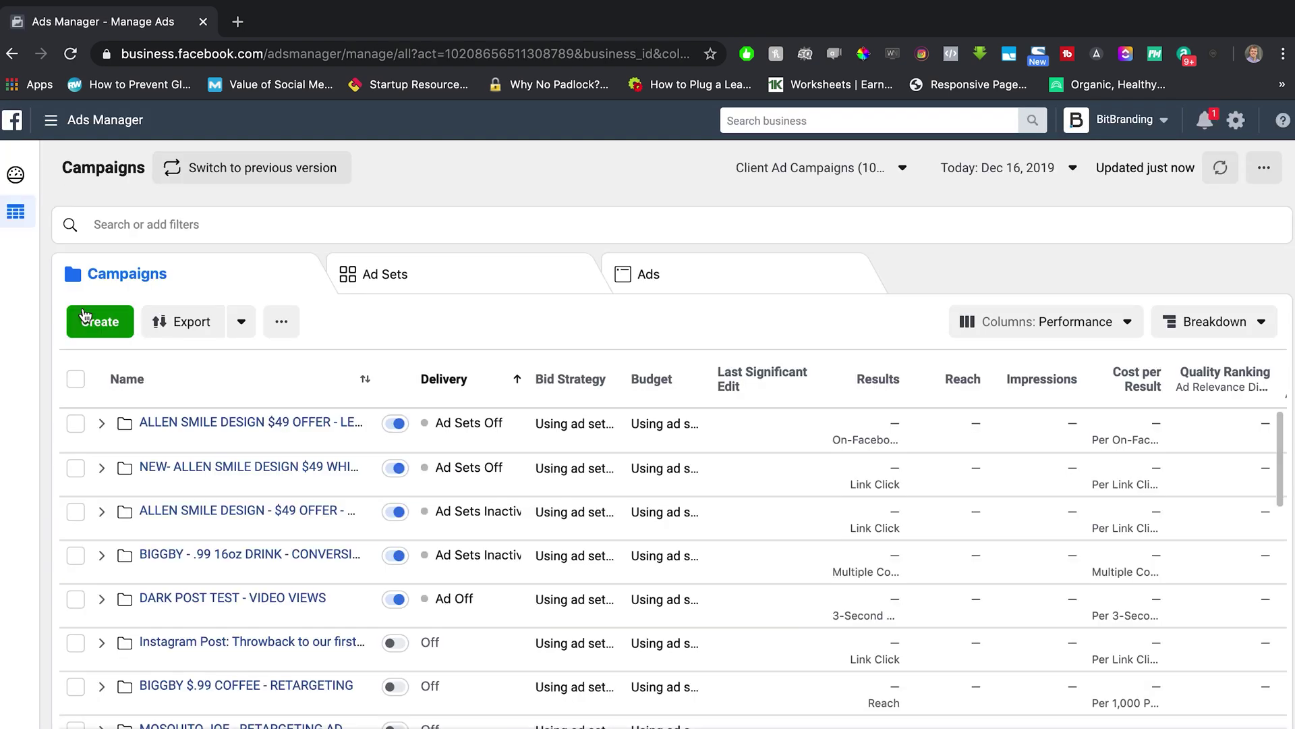
pyautogui.click(85, 317)
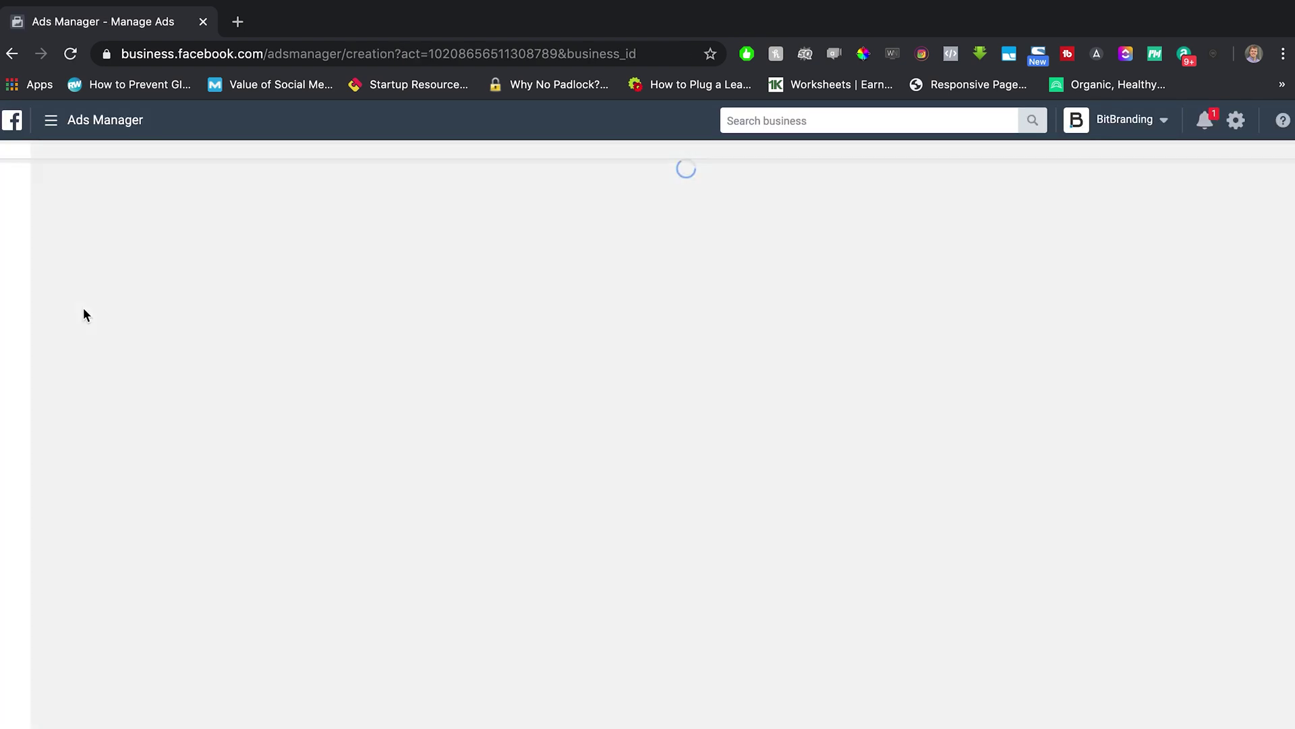
pyautogui.scroll(-1, 742, 420)
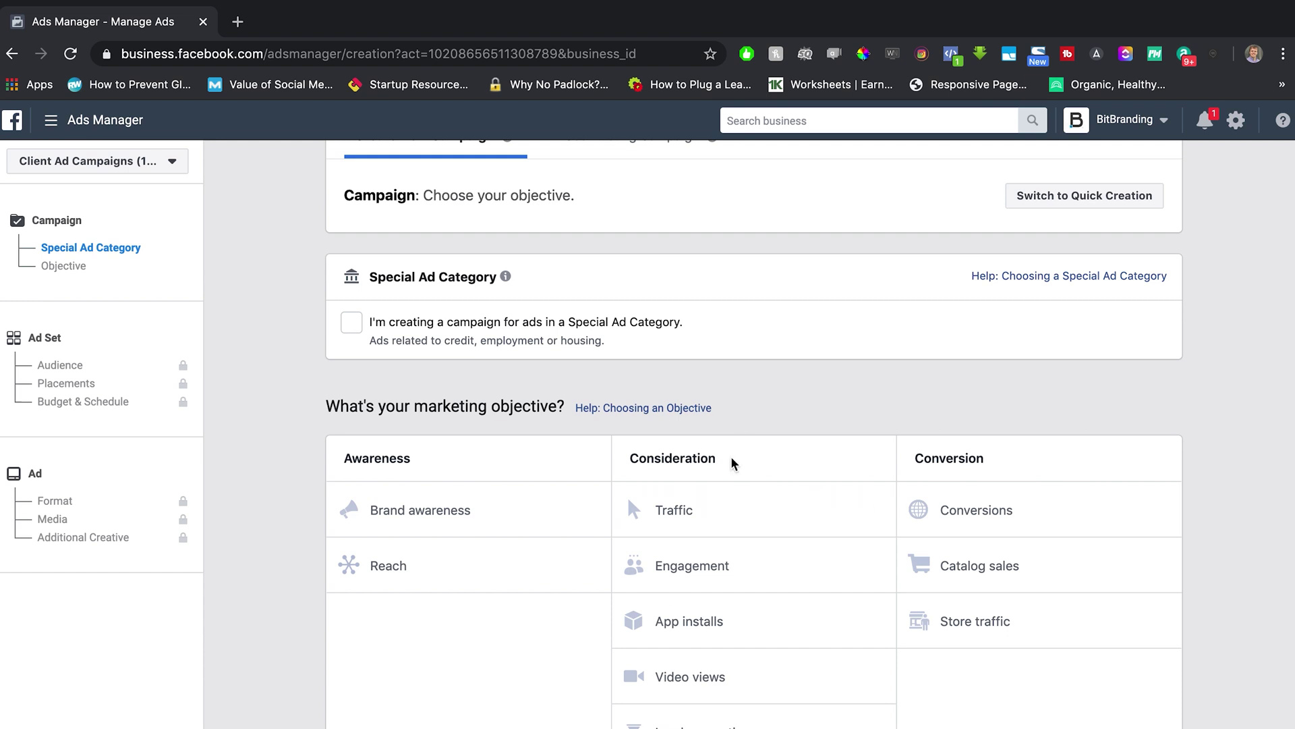
pyautogui.click(419, 581)
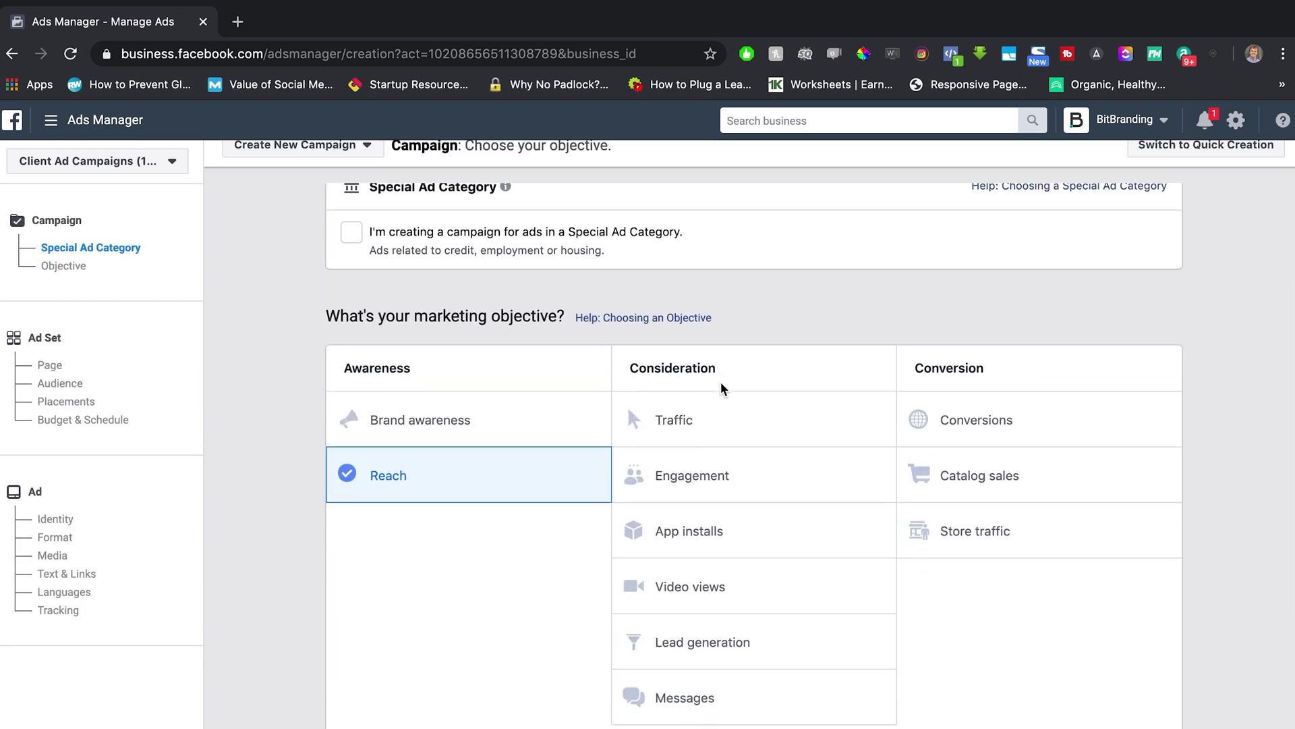
# Name the campaign "CLIENT WEBSITE VISITORS RETARGETING - REACH CAMPAIGN" and continue to the ad set.
pyautogui.tripleClick(756, 550)
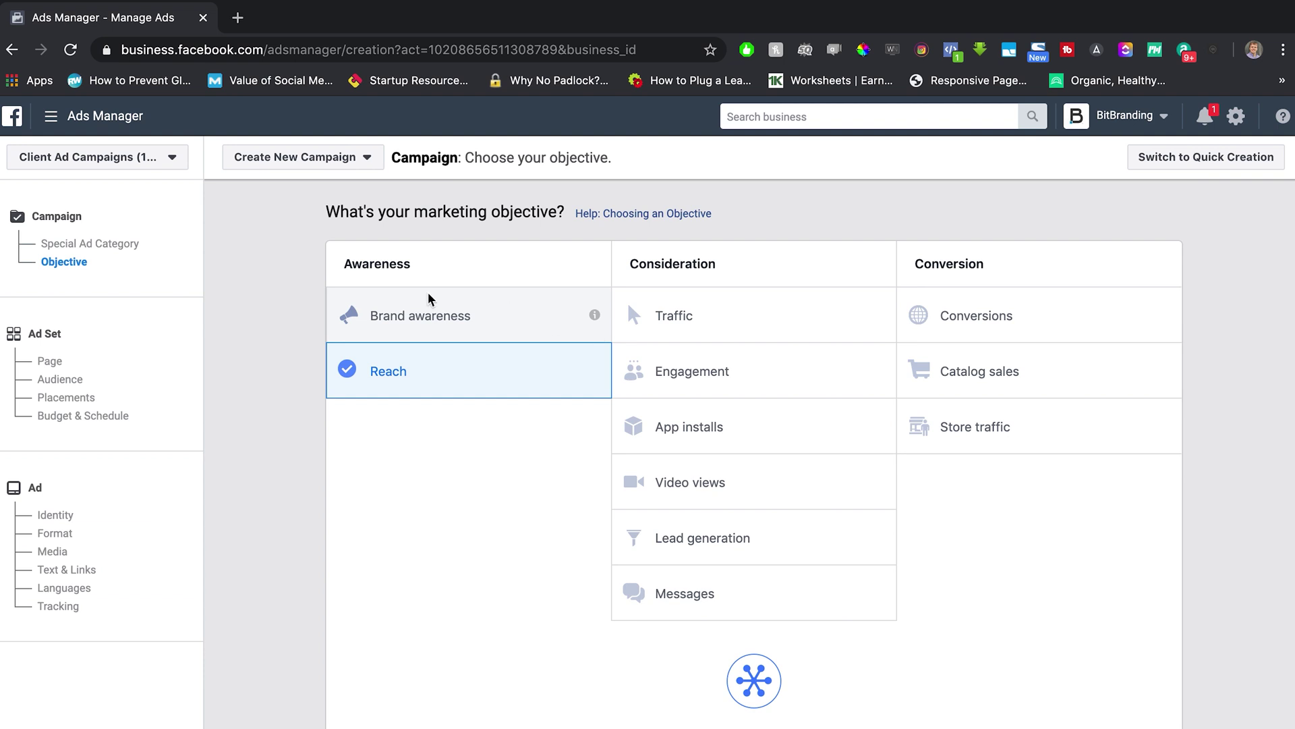
pyautogui.scroll(-1, 655, 407)
pyautogui.scroll(-5, 695, 459)
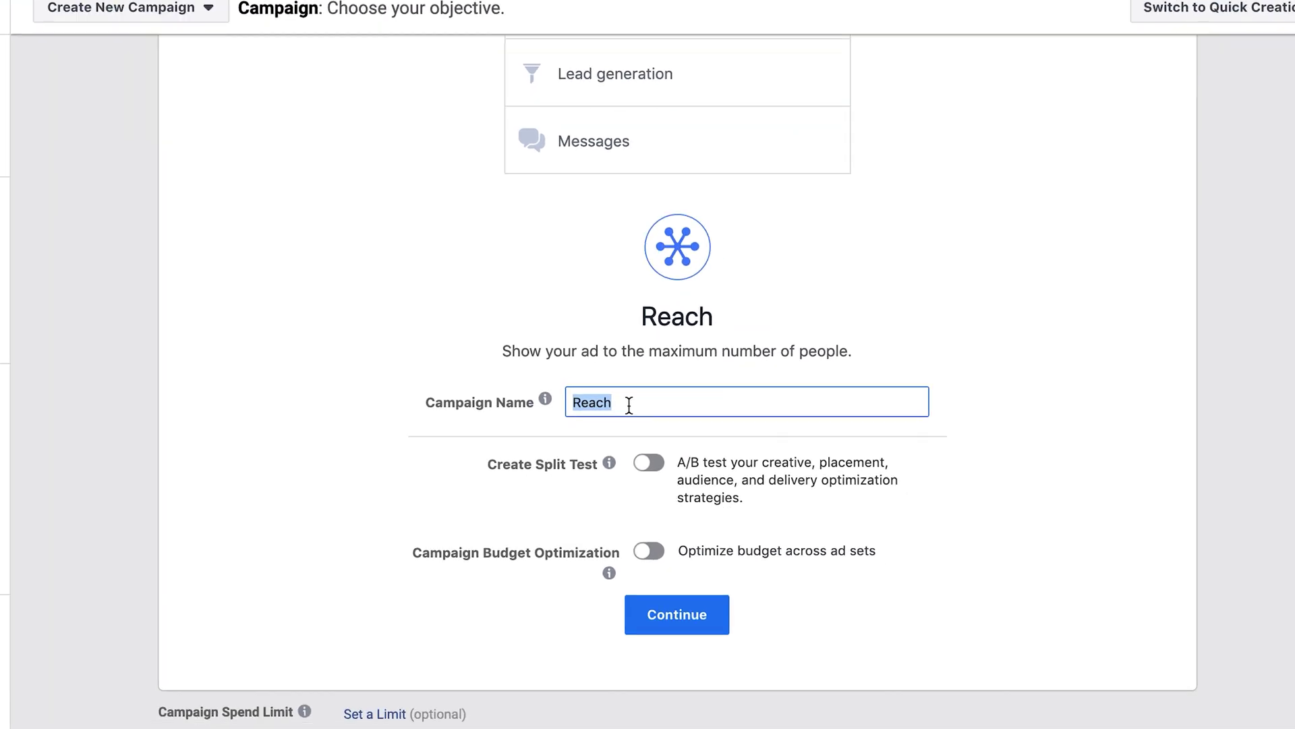
pyautogui.write('CLIENT AD')
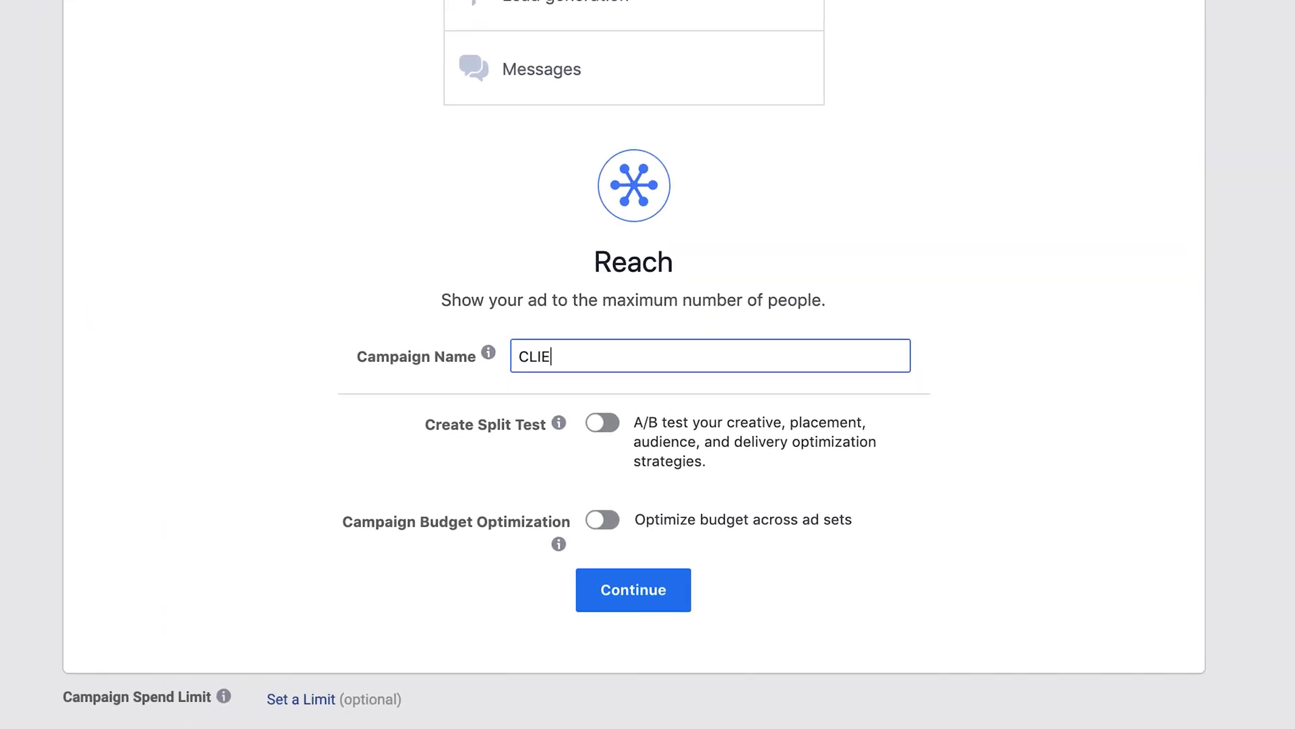
pyautogui.press('BackSpace')
pyautogui.press('BackSpace')
pyautogui.write('WEBSITE VISITORS RETAR')
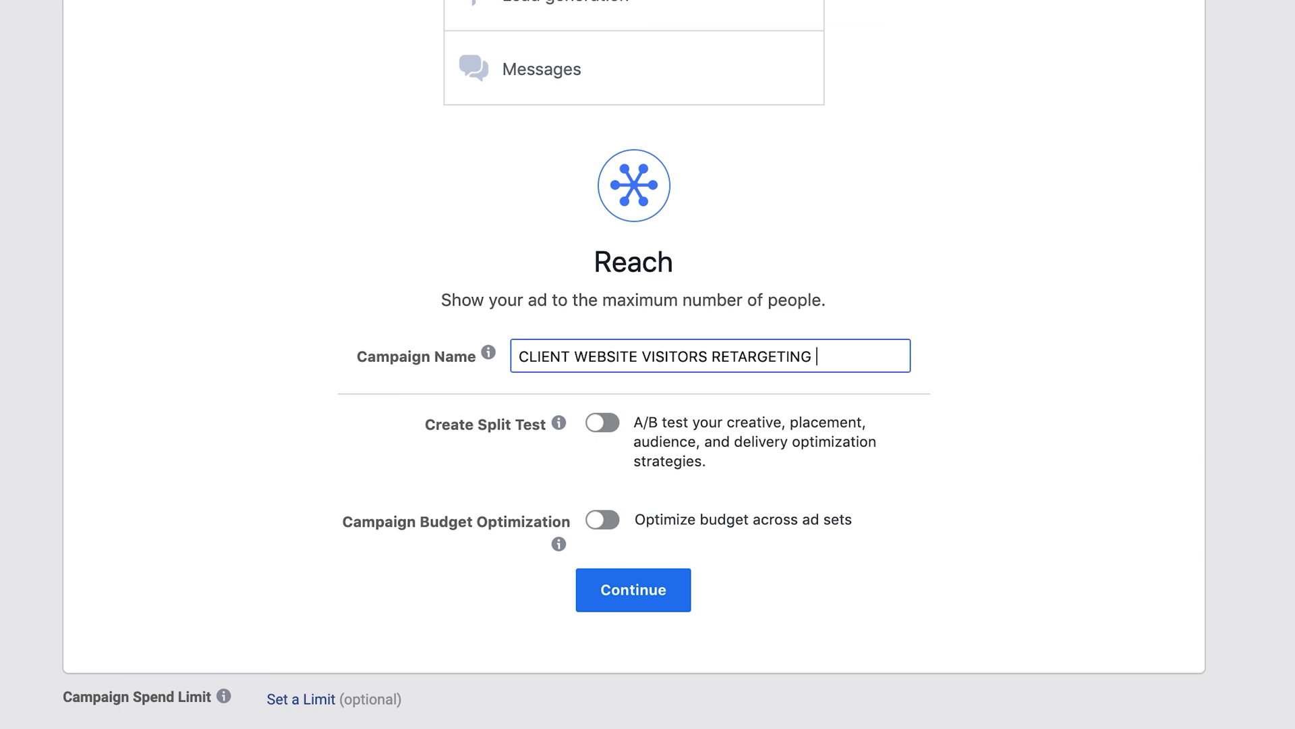
pyautogui.write('CH CAMPAIGN')
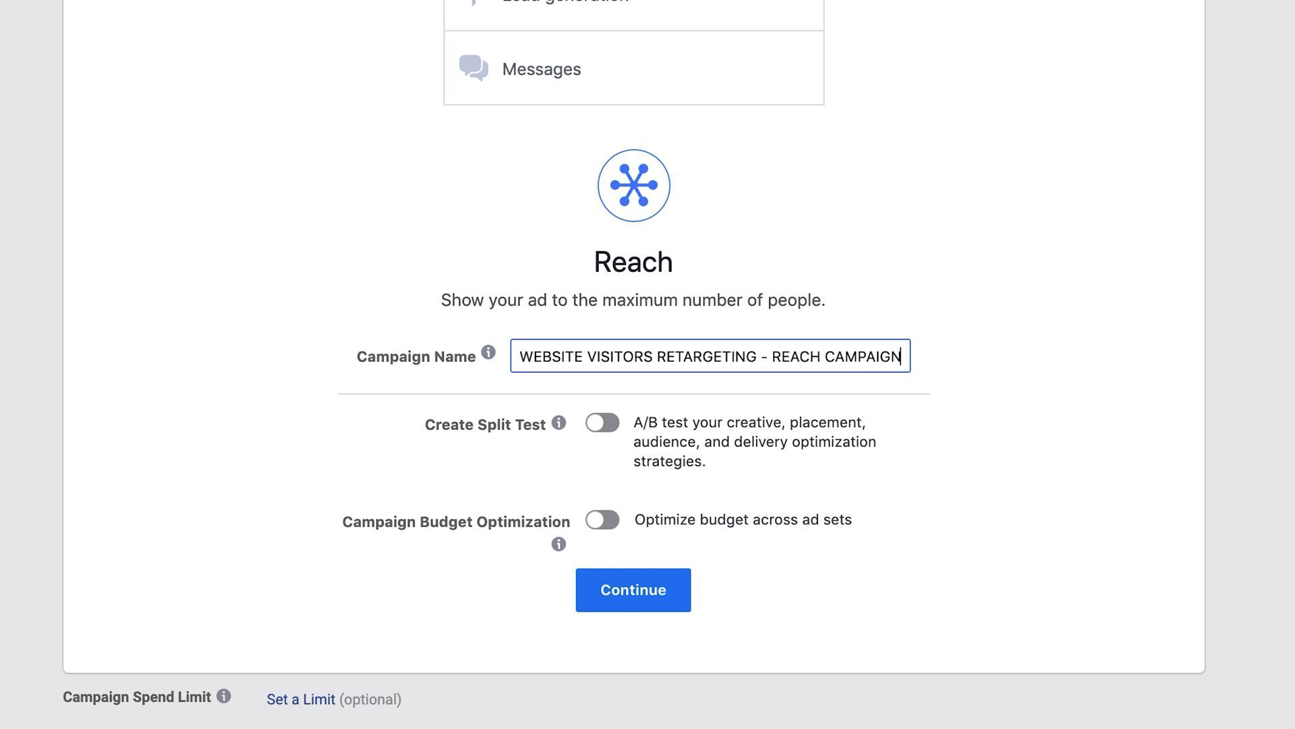
pyautogui.click(646, 587)
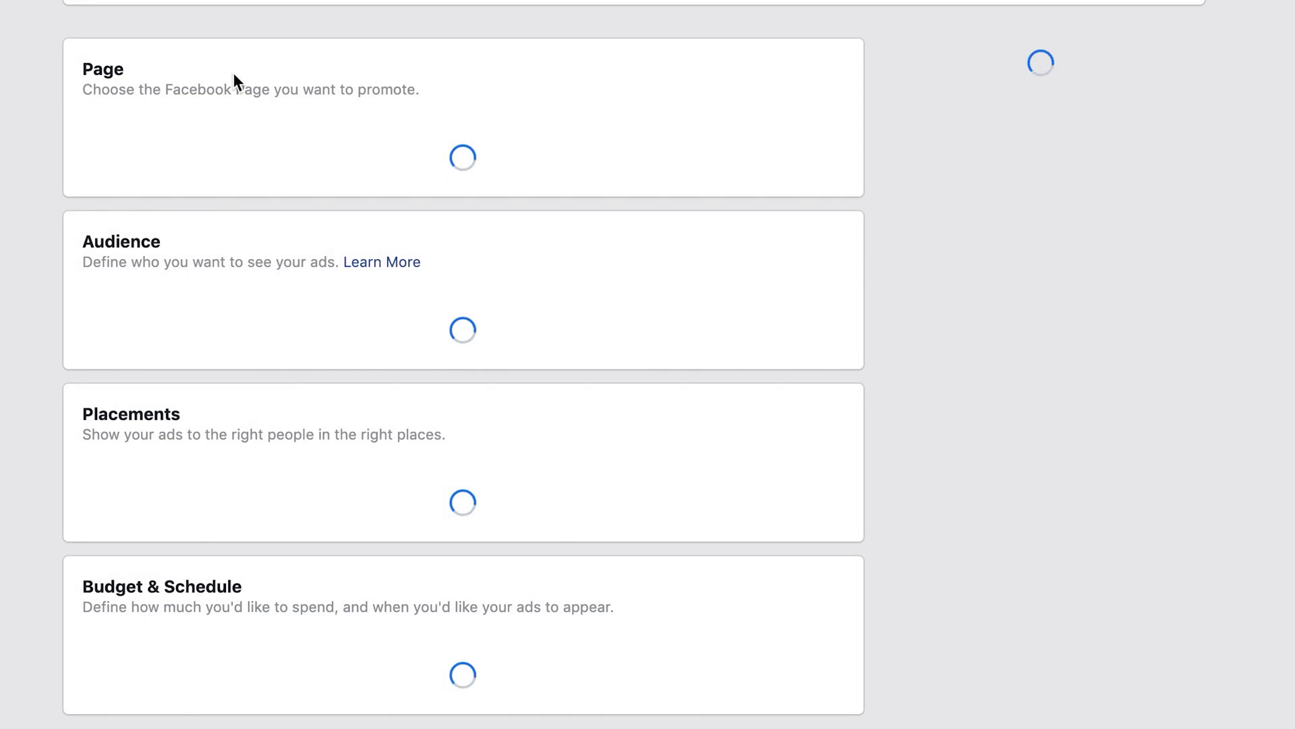
# Rename the ad set as "WEBSITE VISITORS - 30 DAYS".
pyautogui.click(348, 8)
pyautogui.tripleClick(347, 8)
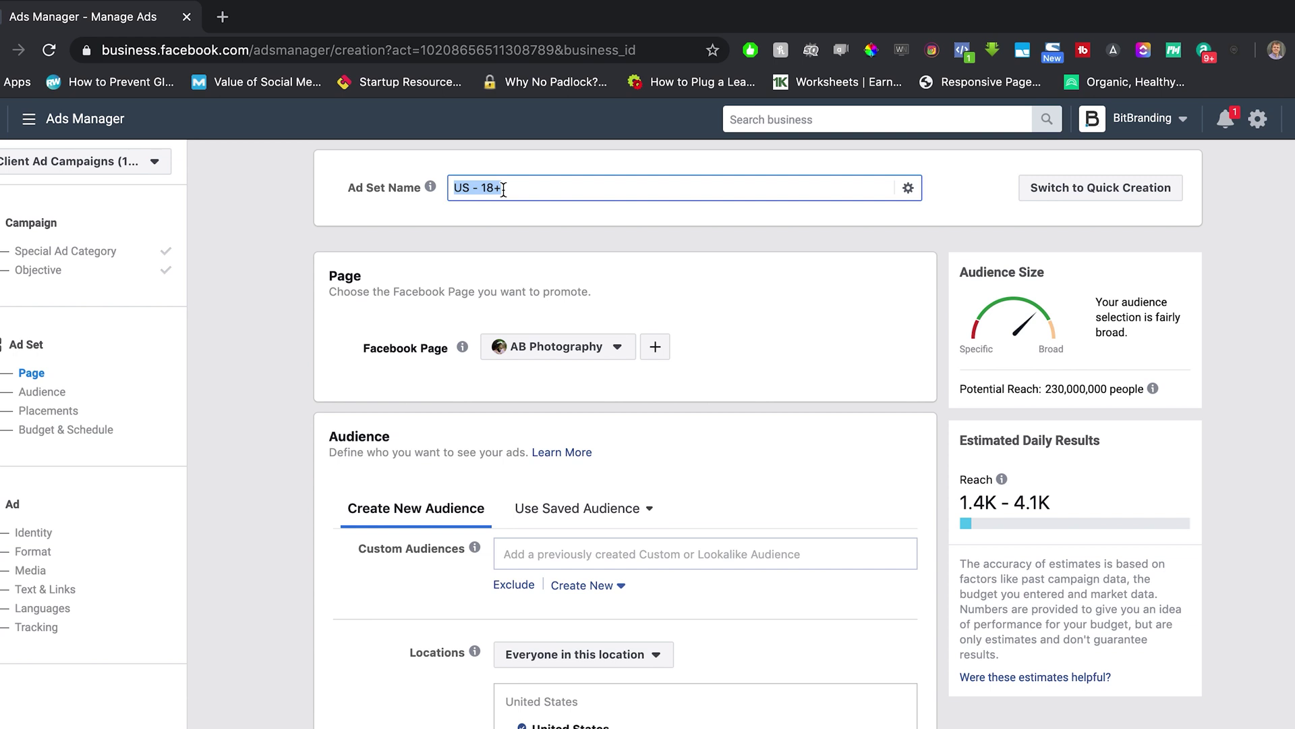
pyautogui.write('WEBSIT')
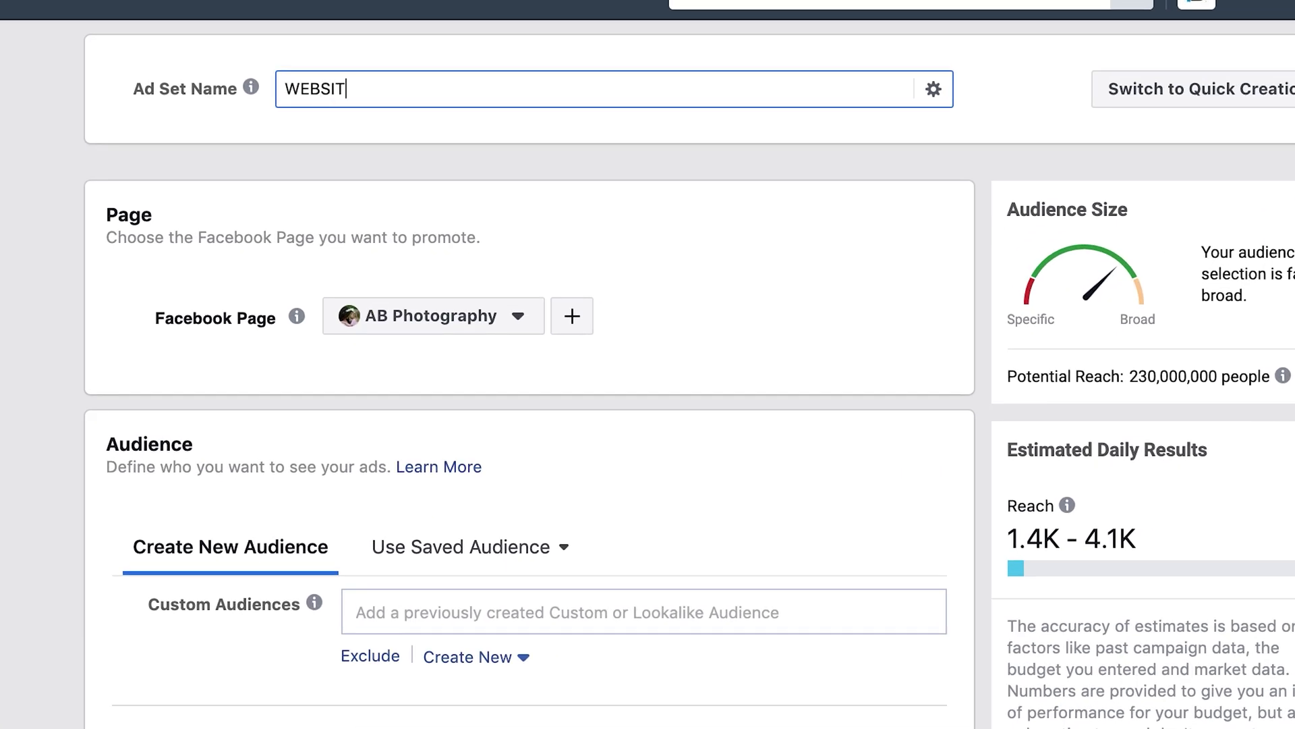
pyautogui.write('E VISITORS - 30 DAYS')
# Set the ad set's Facebook Page to Aaron's Real Estate Biz.
pyautogui.click(384, 318)
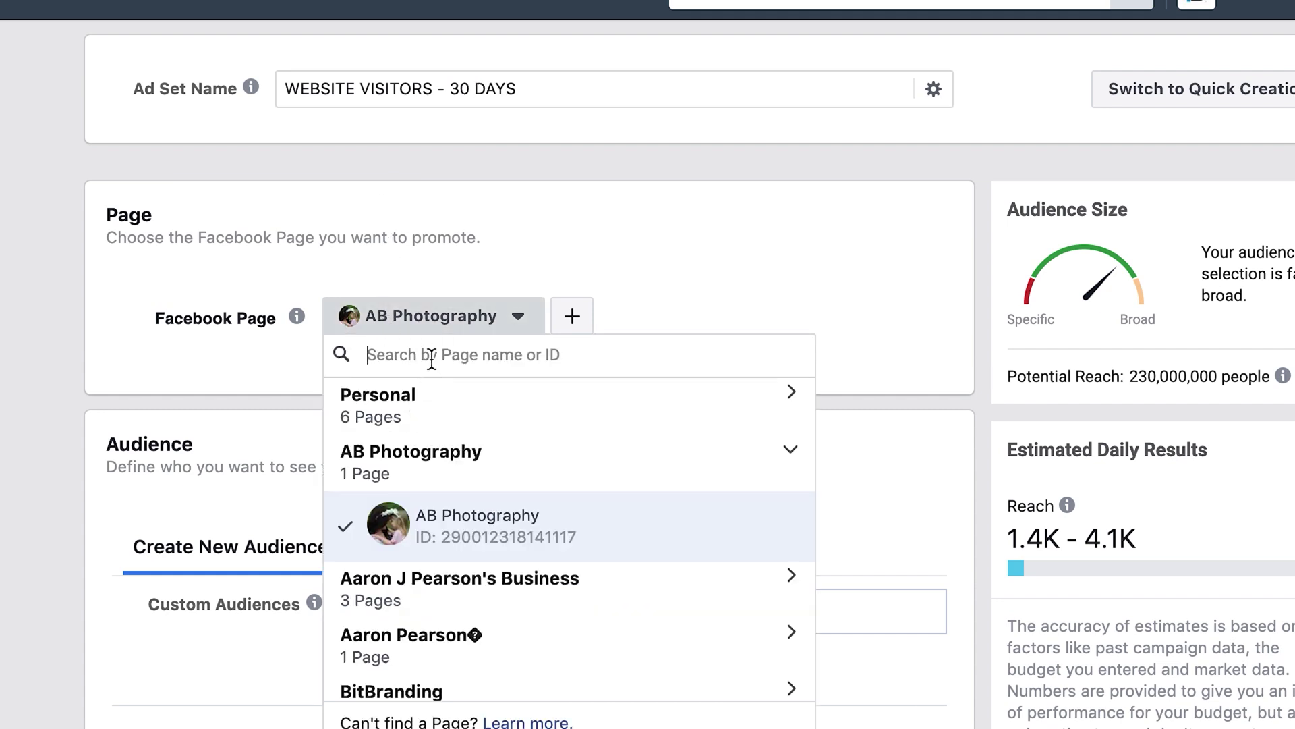
pyautogui.click(739, 257)
pyautogui.click(405, 329)
pyautogui.click(405, 594)
pyautogui.click(514, 649)
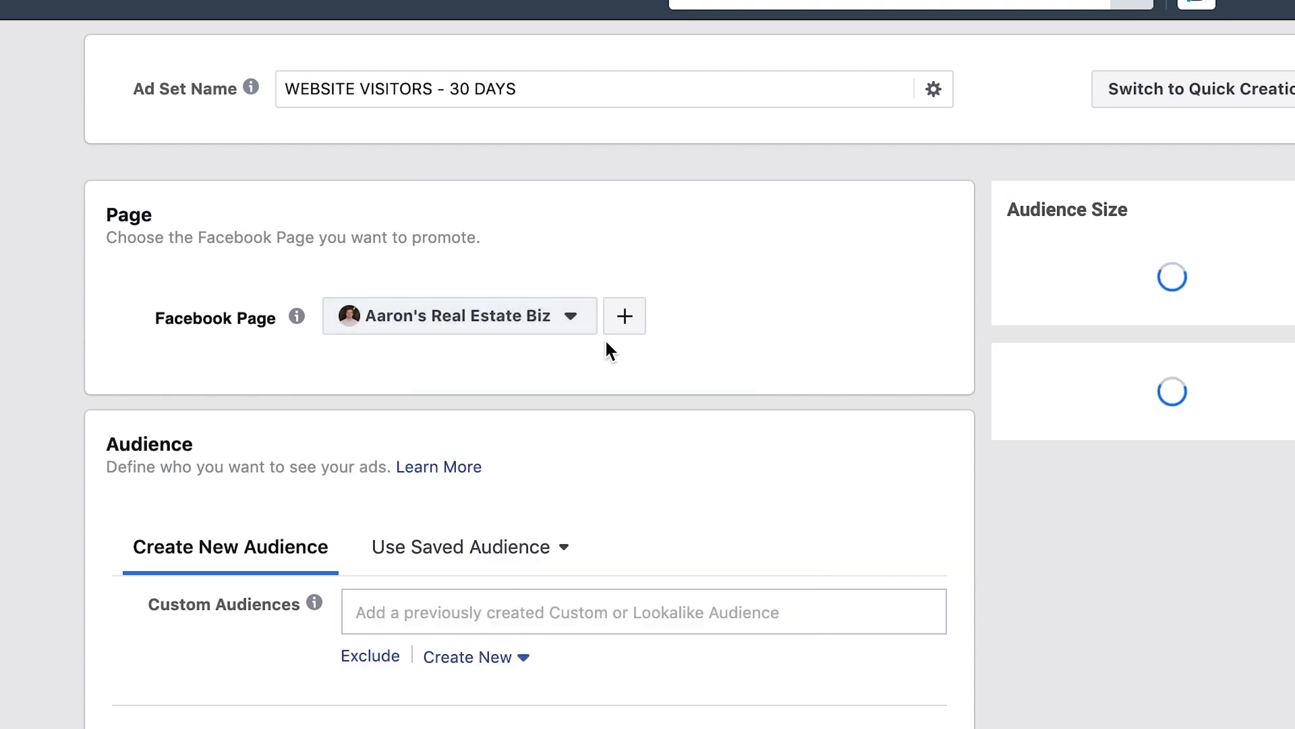
# Target the custom audience "client website traffic - 30 days" in the ad set's audience section.
pyautogui.scroll(-8, 606, 201)
pyautogui.scroll(-7, 606, 203)
pyautogui.scroll(5, 443, 330)
pyautogui.scroll(5, 443, 331)
pyautogui.click(419, 301)
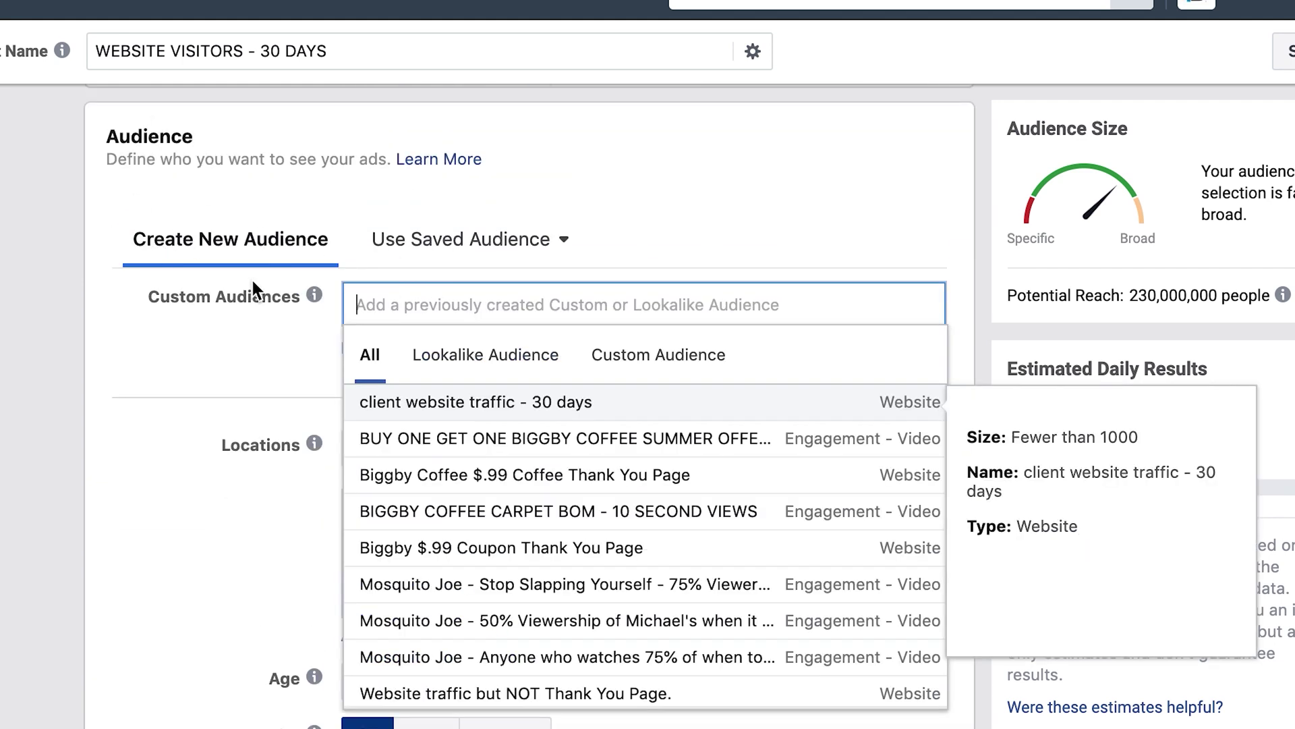
pyautogui.click(611, 355)
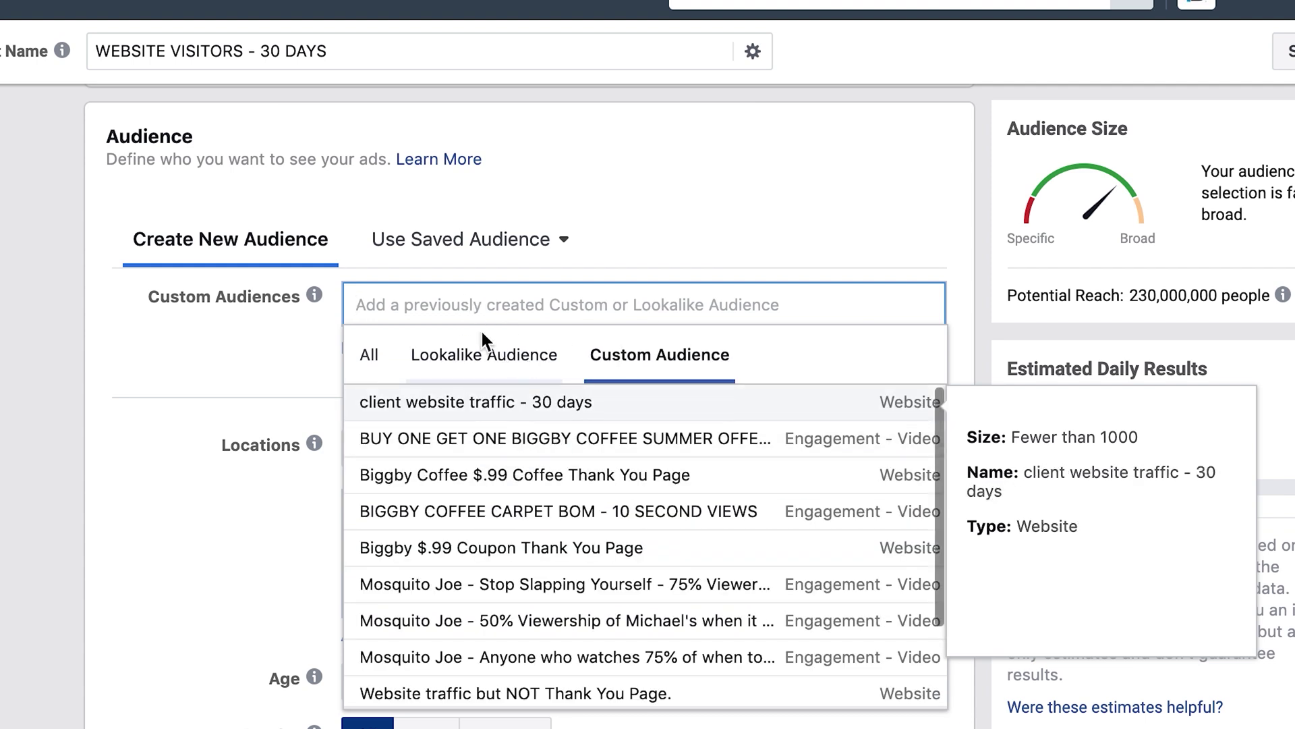
pyautogui.click(464, 408)
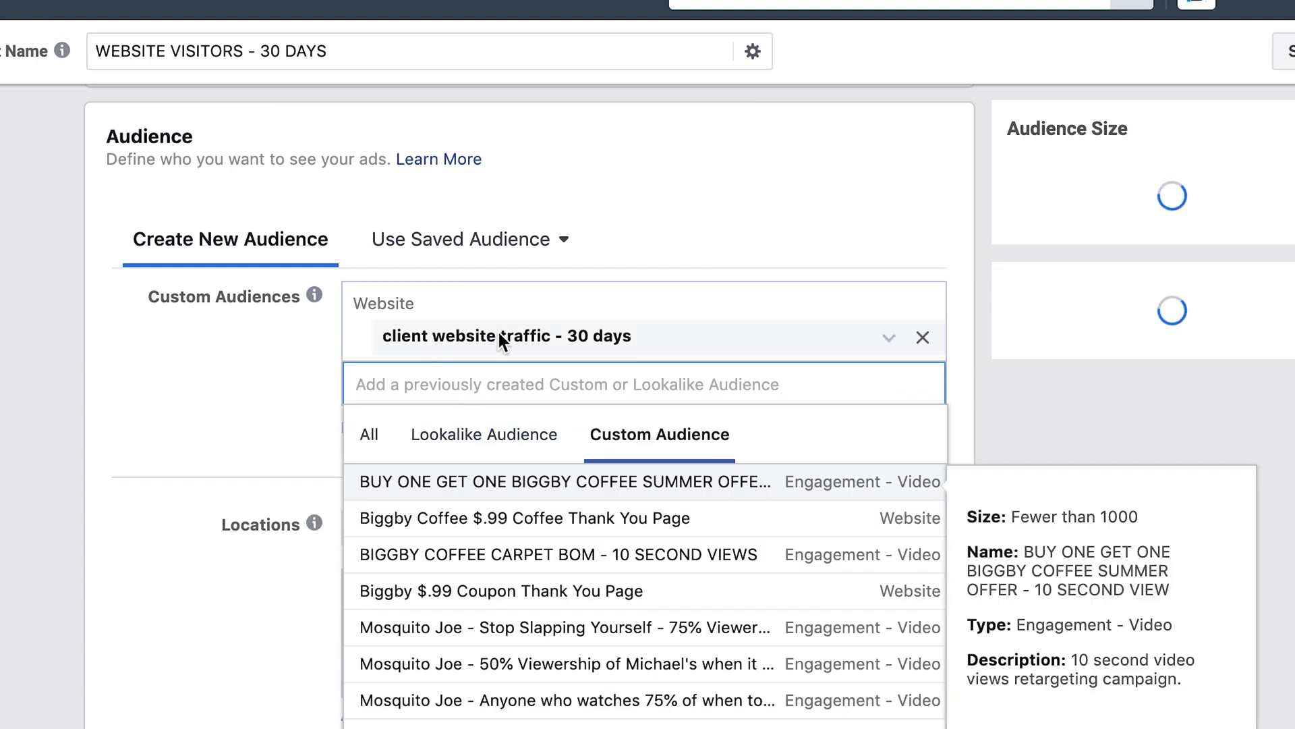
pyautogui.click(740, 208)
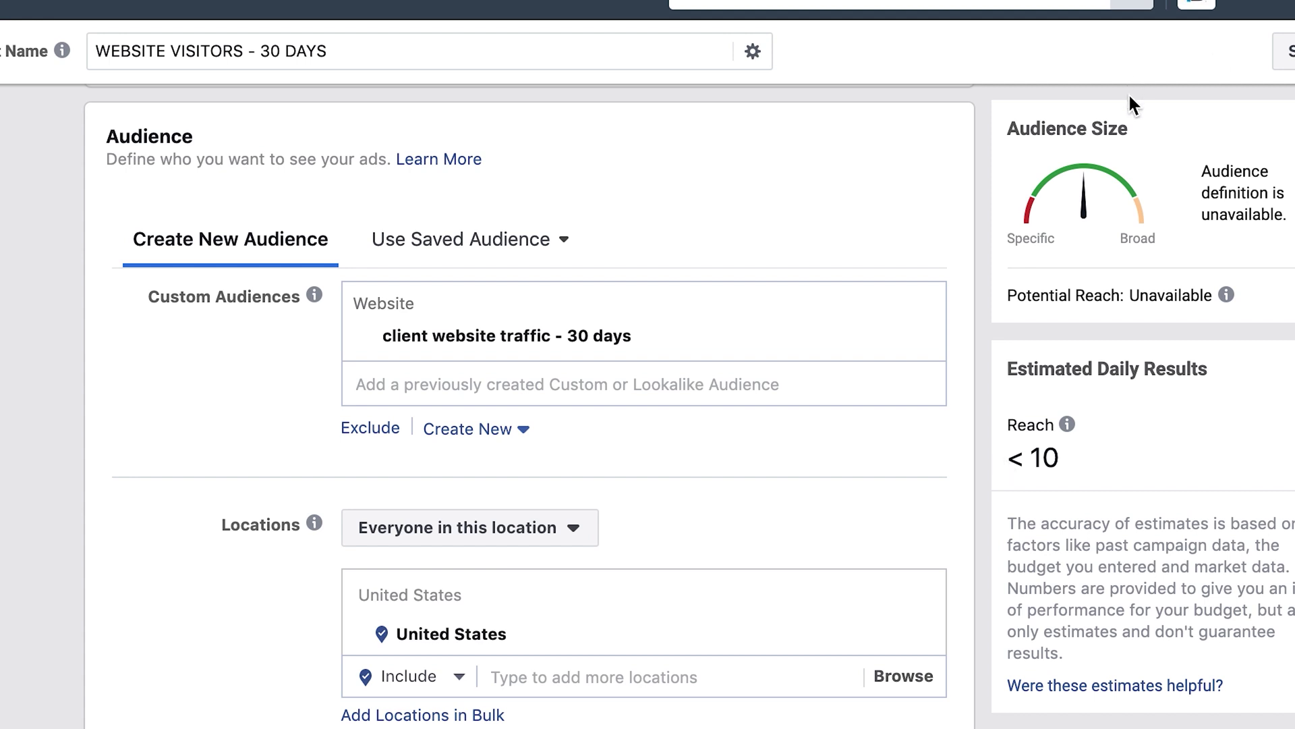
# Switch the ad set from automatic to manually edited placements and adjust the placement selection.
pyautogui.scroll(-5, 788, 293)
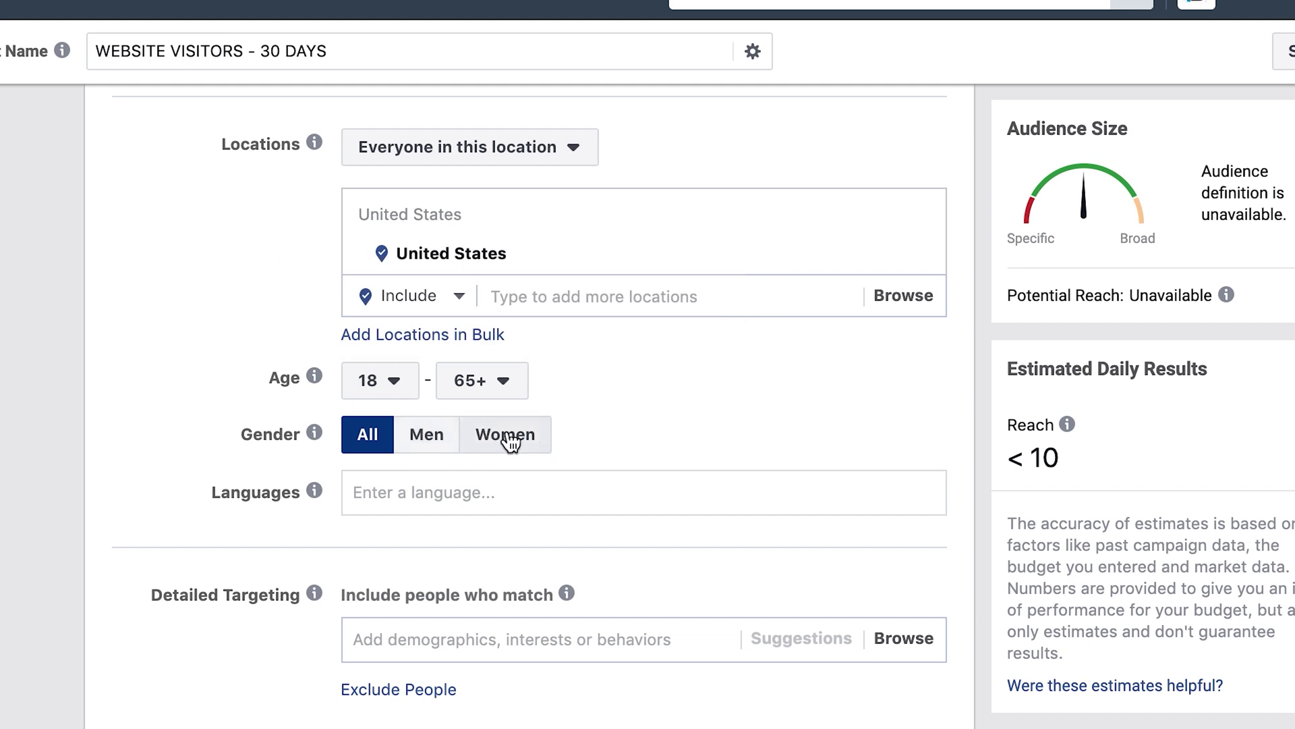
pyautogui.scroll(-1, 404, 431)
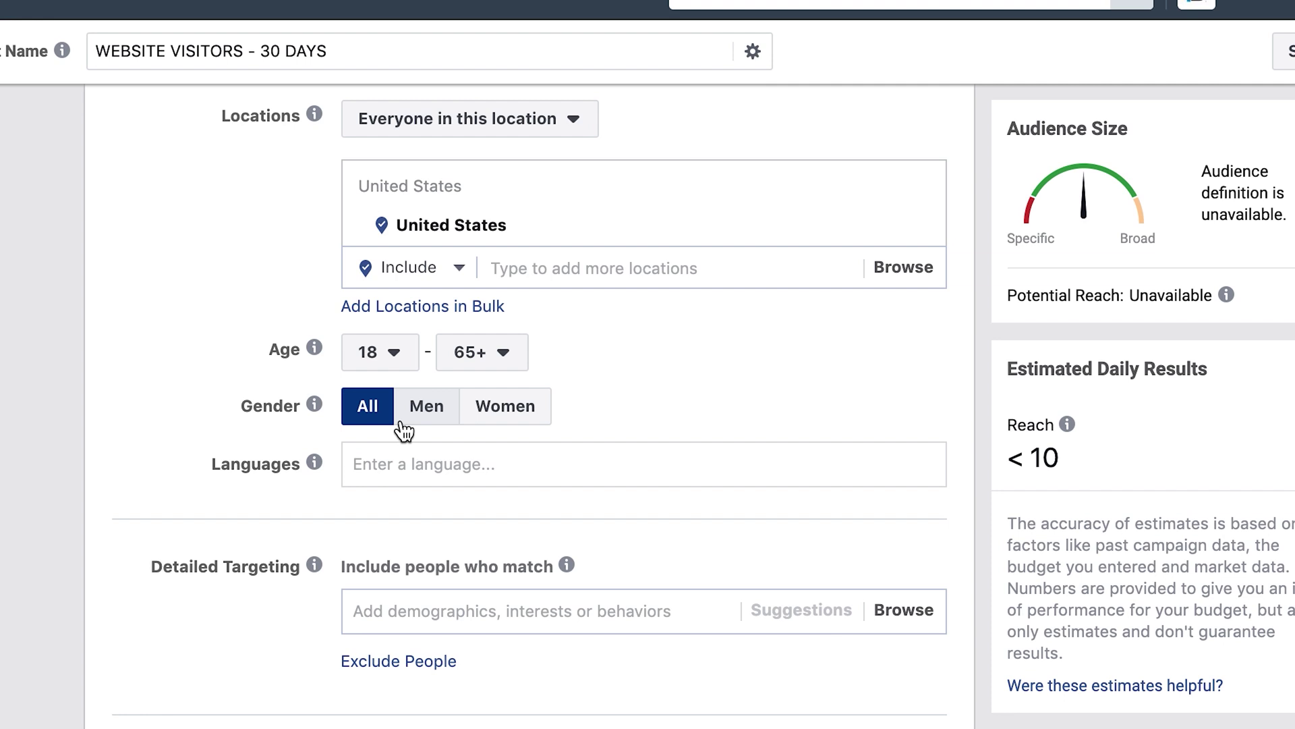
pyautogui.scroll(-9, 541, 378)
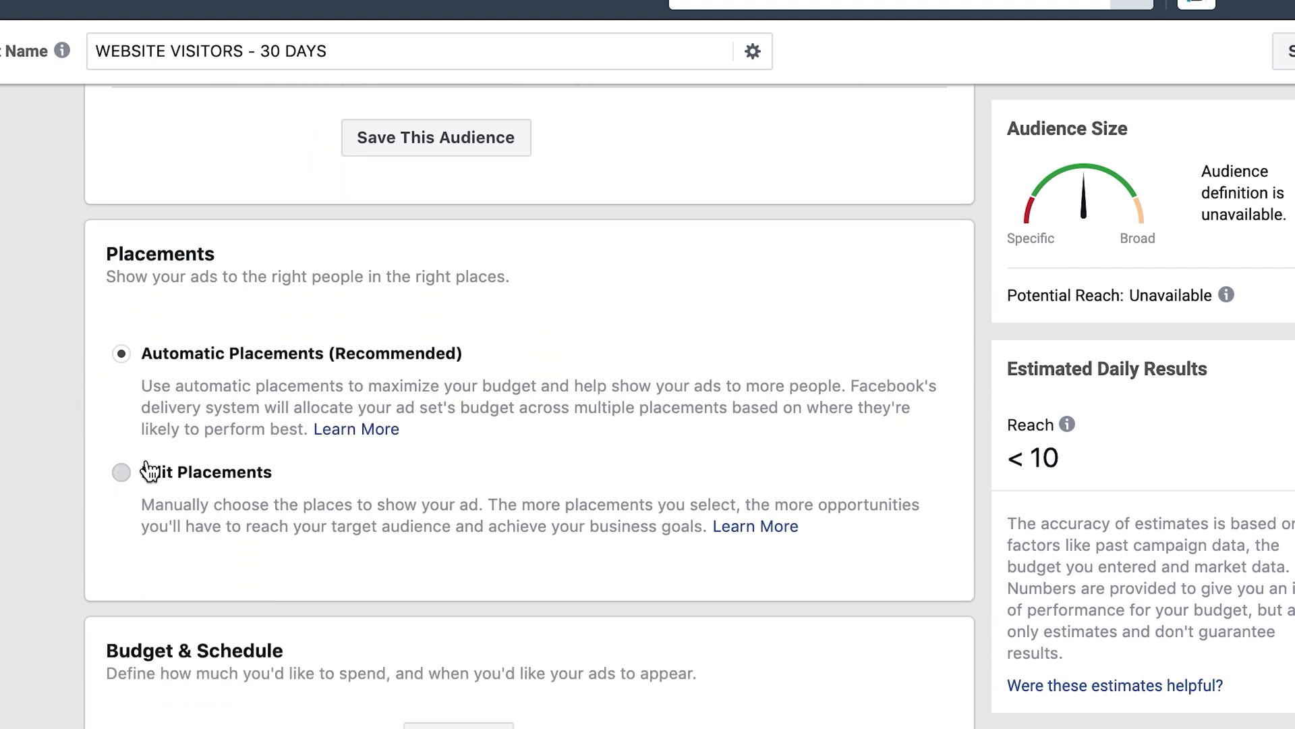
pyautogui.click(120, 471)
pyautogui.scroll(-8, 578, 404)
pyautogui.click(157, 240)
pyautogui.scroll(-4, 685, 233)
# Set the frequency cap to 3 impressions every 10 days and continue to the ad setup.
pyautogui.scroll(-20, 686, 233)
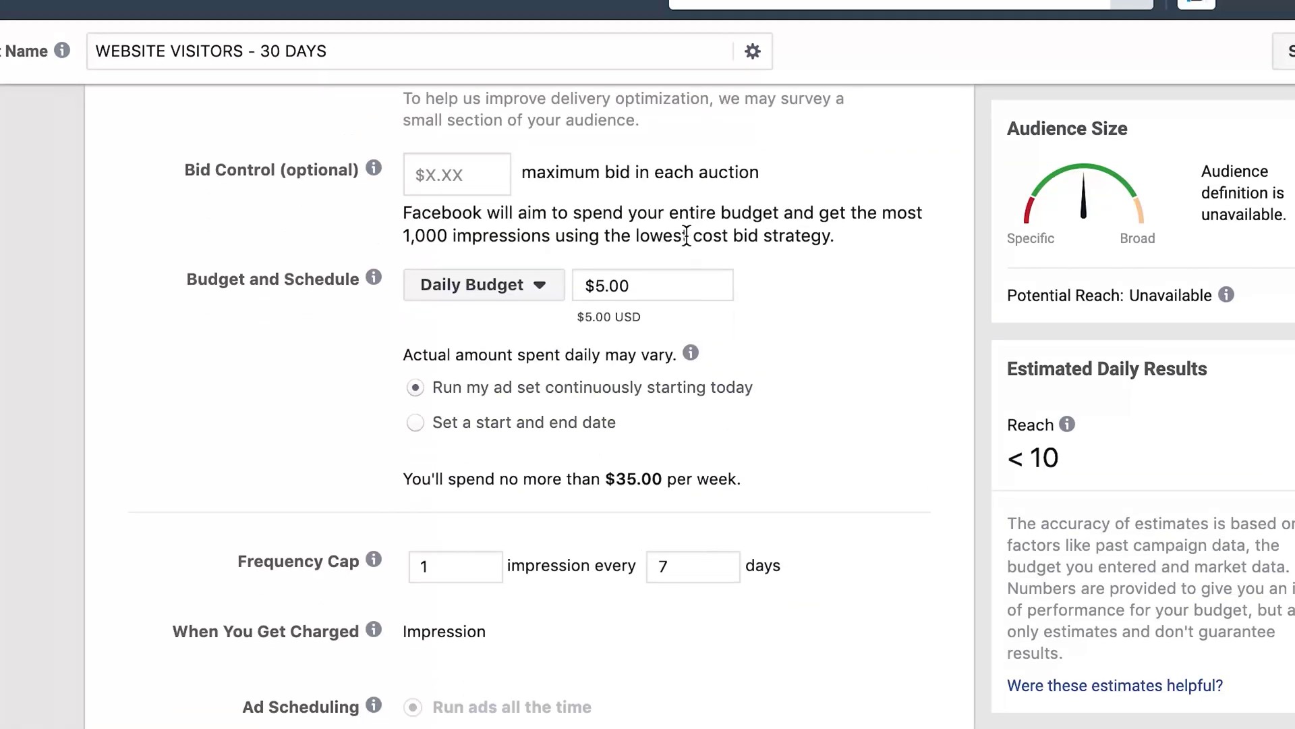
pyautogui.scroll(3, 686, 236)
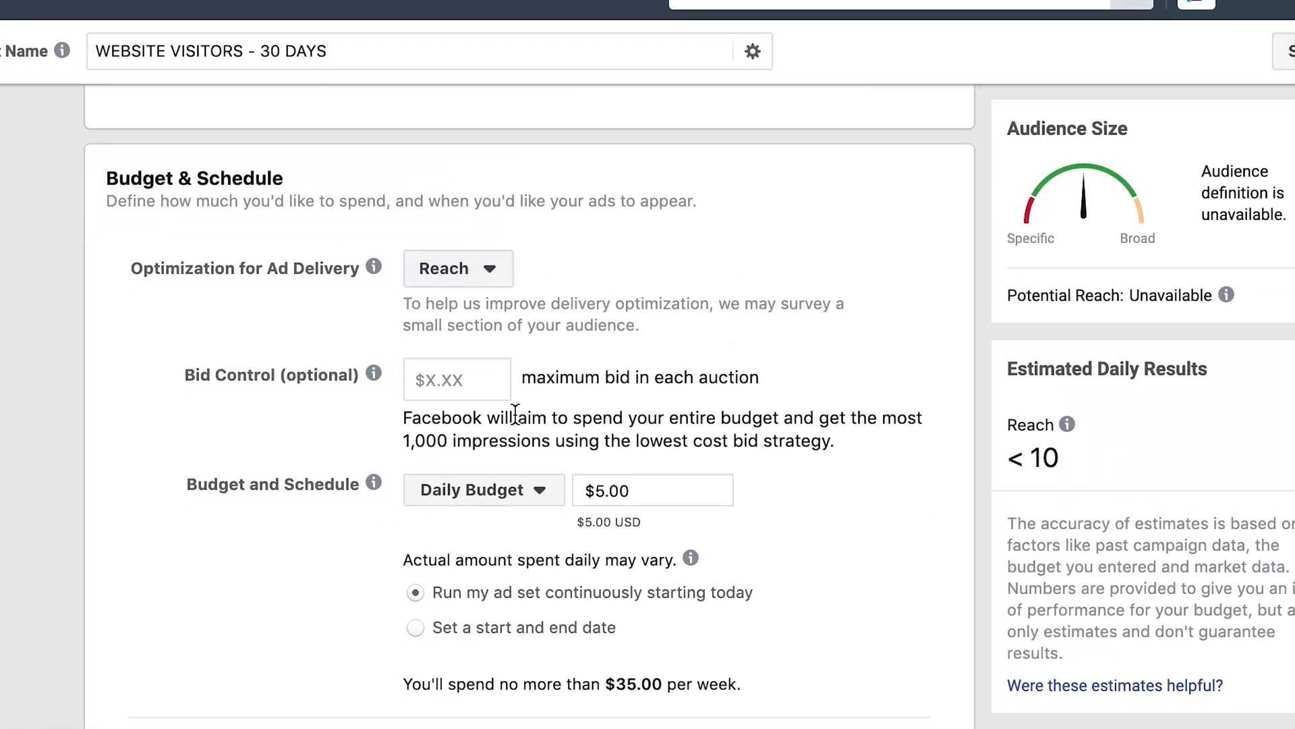
pyautogui.scroll(-3, 543, 380)
pyautogui.click(483, 551)
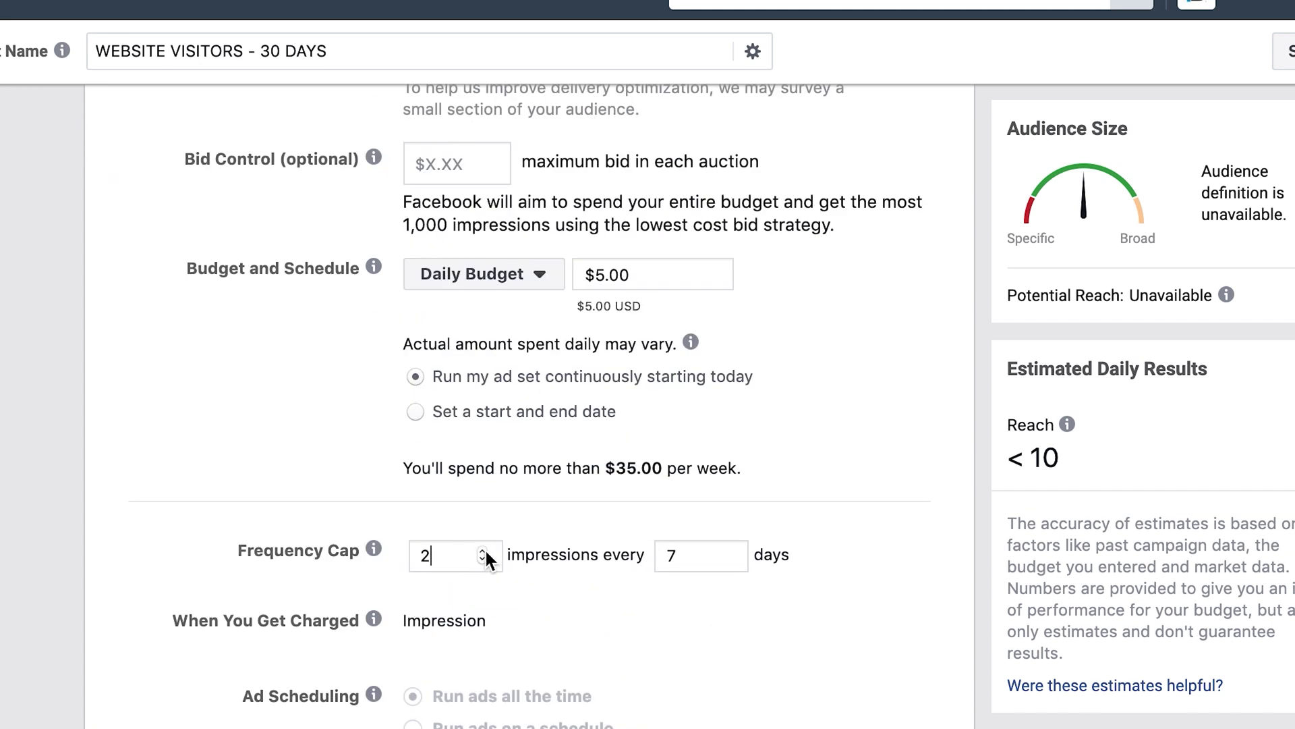
pyautogui.click(727, 547)
pyautogui.click(727, 547)
pyautogui.click(727, 548)
pyautogui.click(484, 549)
pyautogui.scroll(-1, 581, 496)
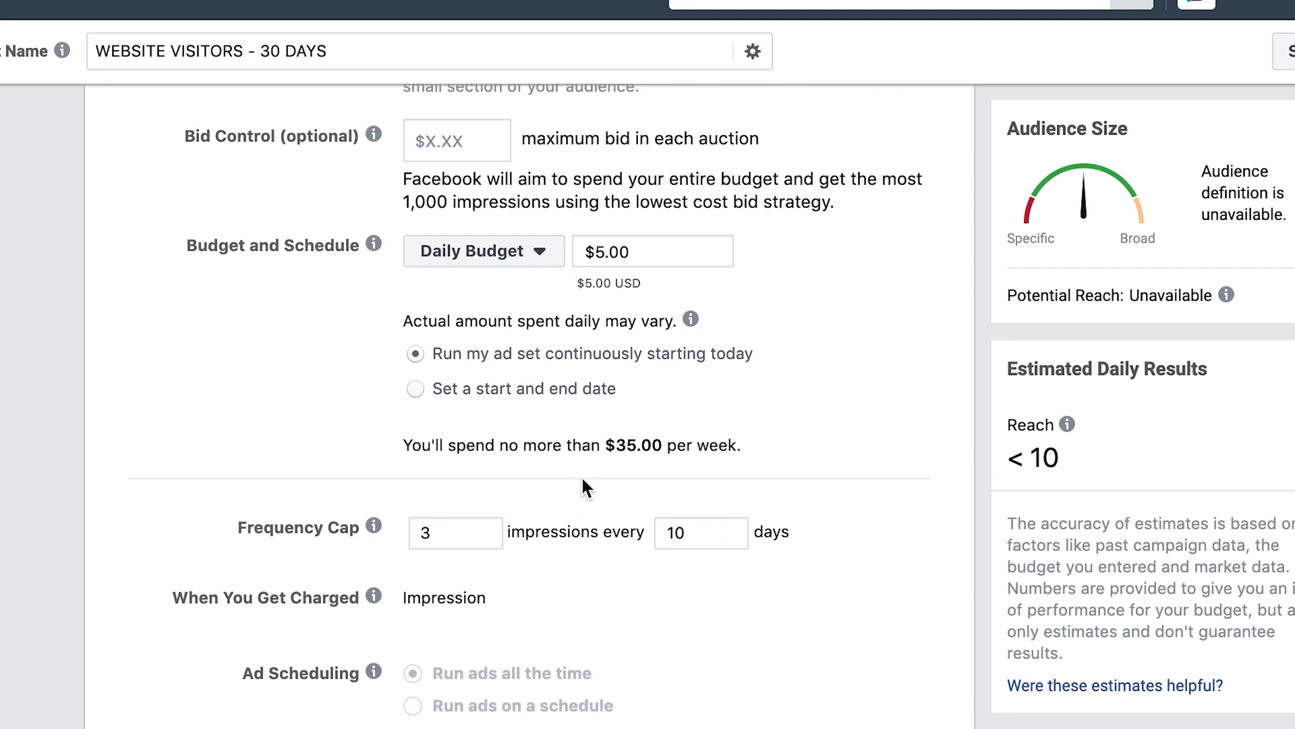
pyautogui.scroll(1, 581, 475)
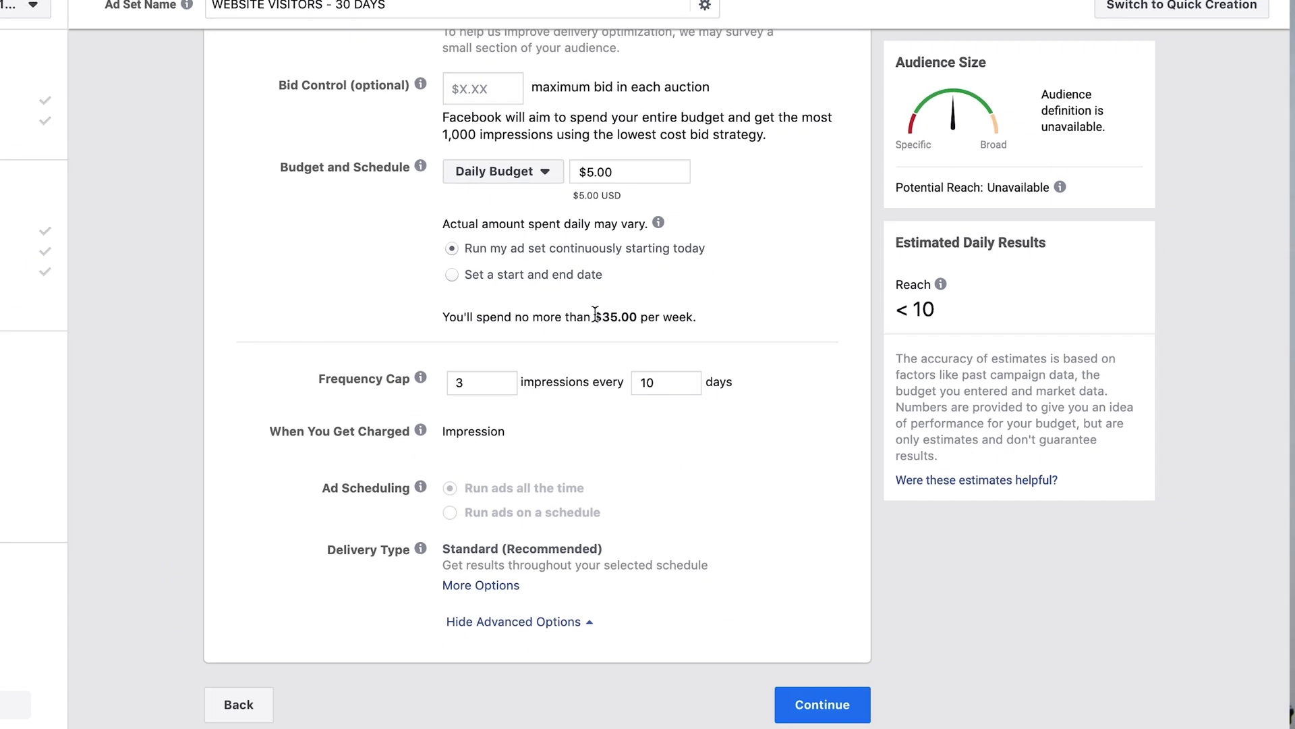
pyautogui.moveTo(420, 430)
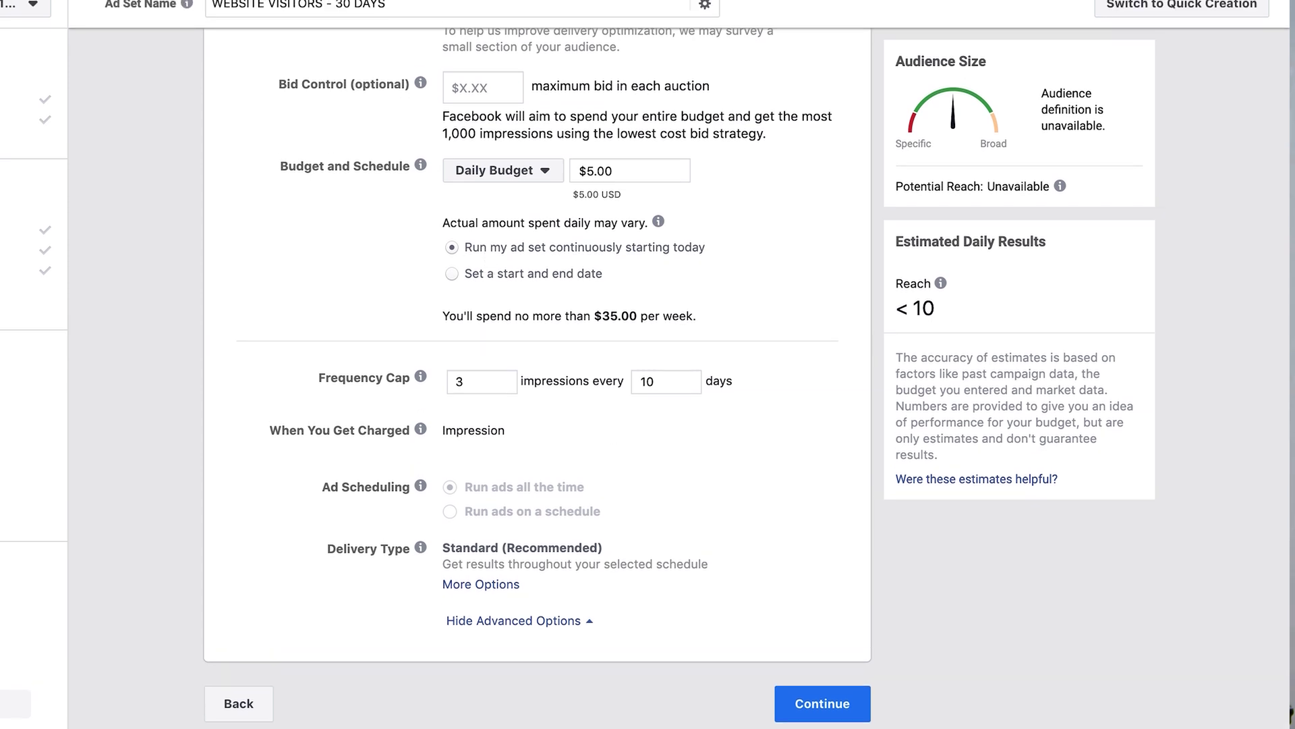
pyautogui.click(825, 705)
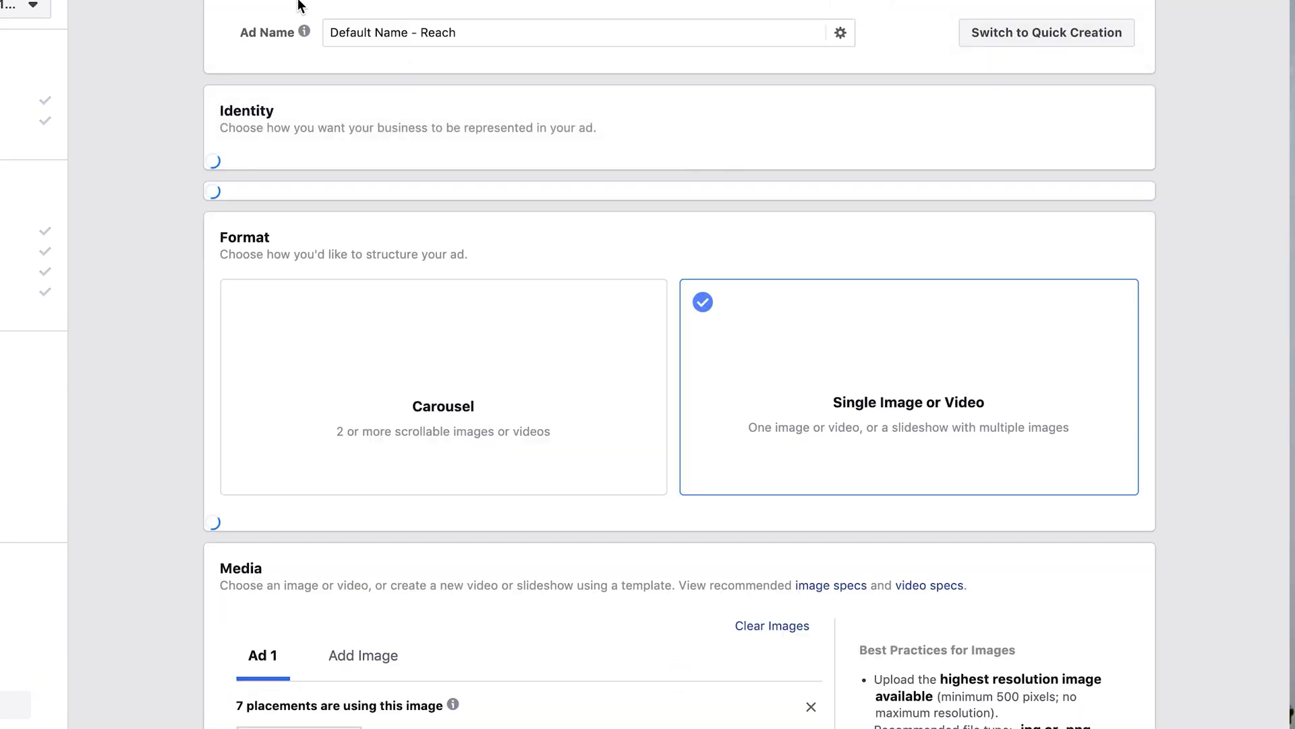
# Choose "Use selected Page" as the ad's Instagram account.
pyautogui.moveTo(330, 32); pyautogui.dragTo(529, 95)
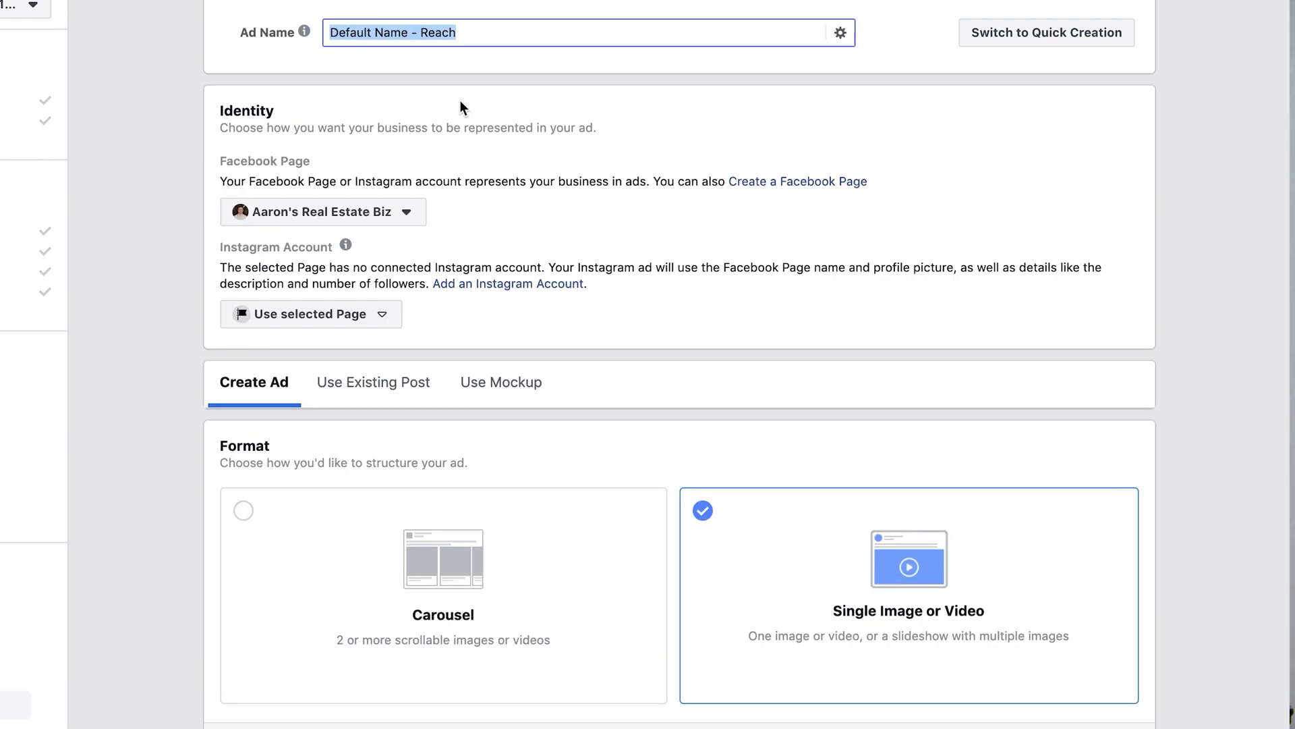
pyautogui.scroll(-3, 459, 101)
pyautogui.click(379, 137)
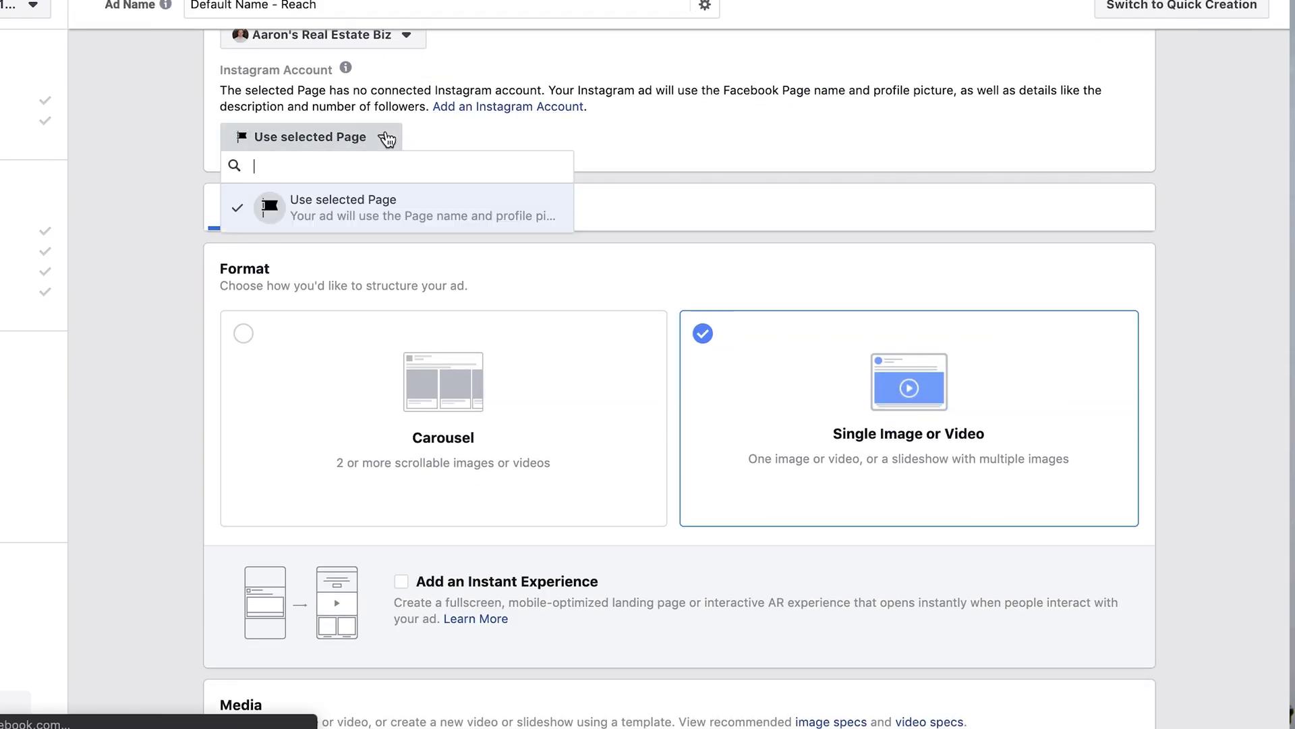
pyautogui.click(337, 215)
# Replace the ad image with the 1024 × 1024 account image of two men in floral shirts.
pyautogui.scroll(-7, 504, 138)
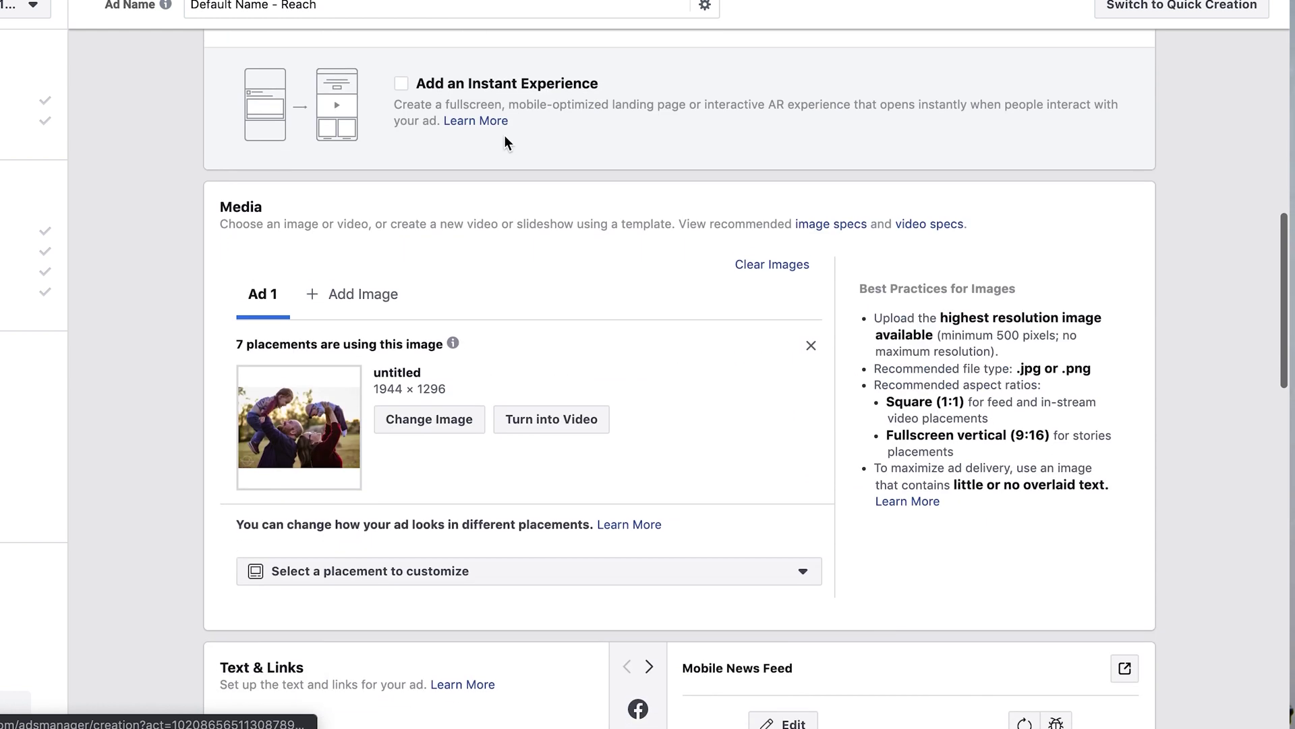
pyautogui.click(443, 422)
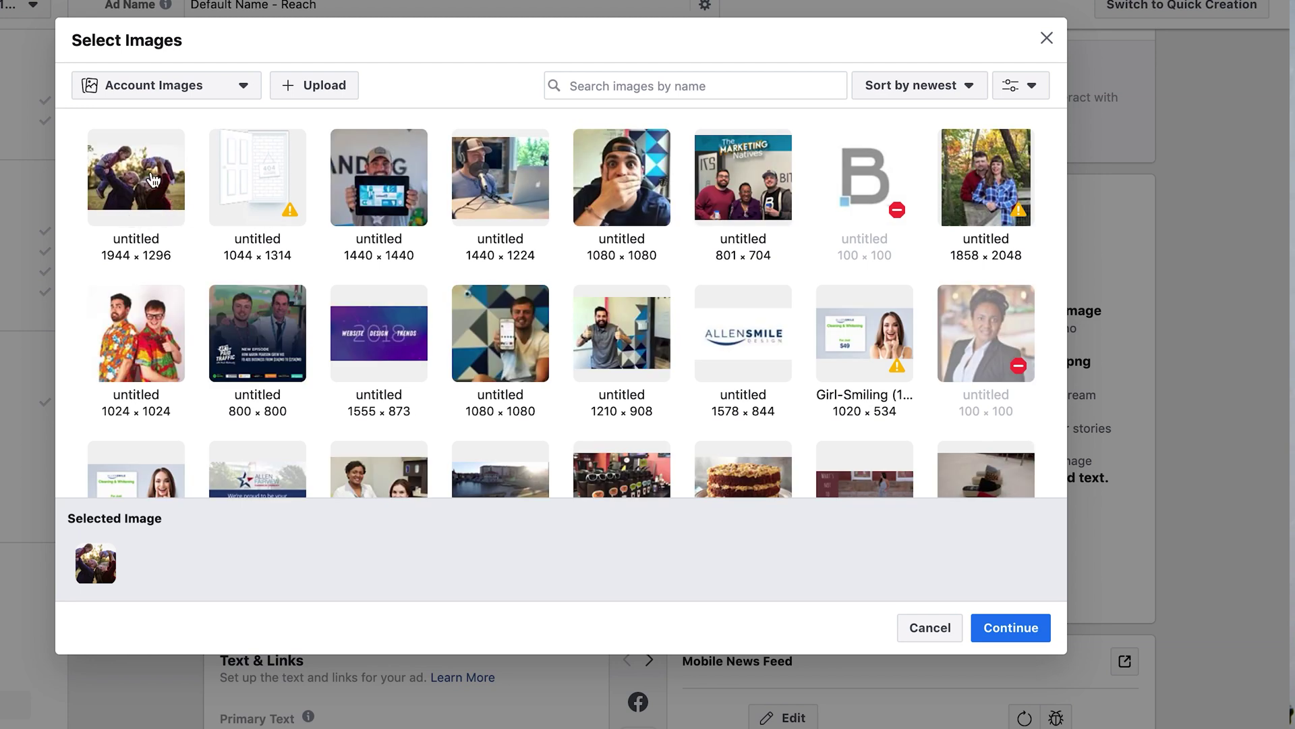
pyautogui.click(154, 346)
pyautogui.click(1038, 631)
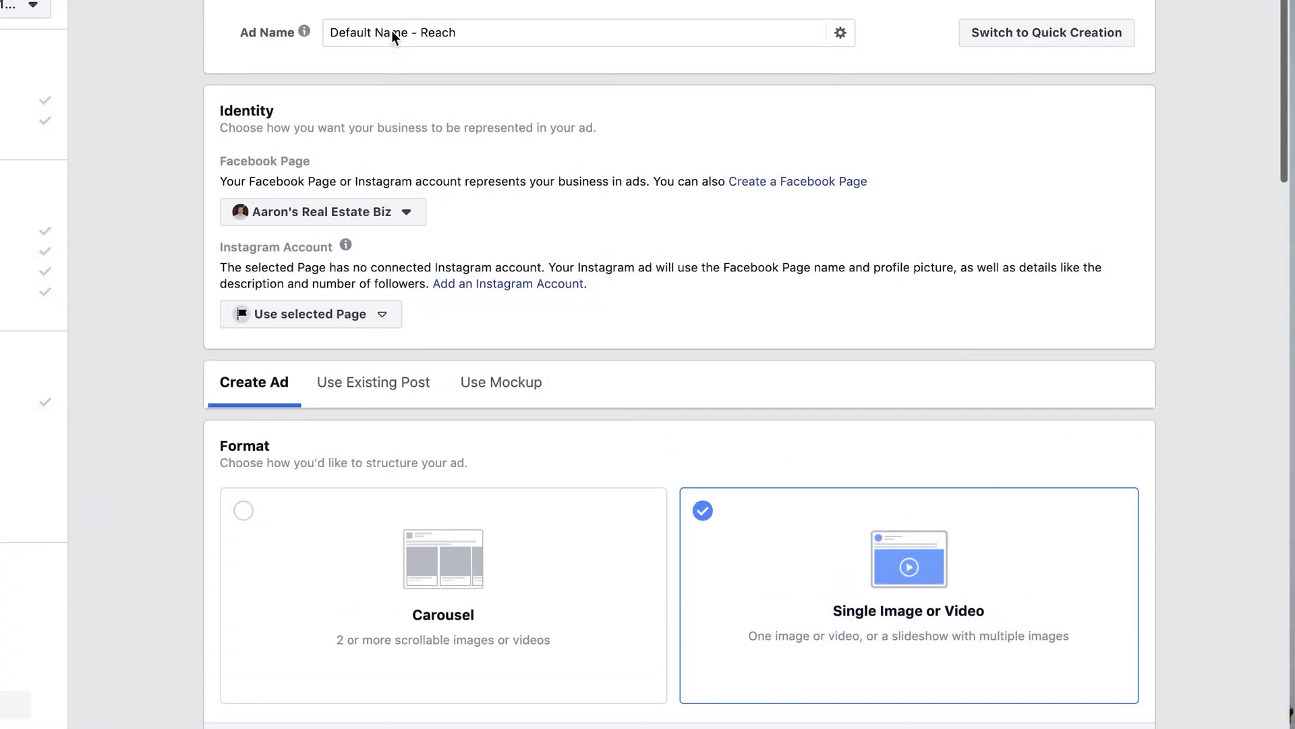
# Rename the ad with the two men's first names joined by "AND" and followed by "SHIRTS".
pyautogui.click(373, 38)
pyautogui.tripleClick(373, 39)
pyautogui.write('AARON AND CHRISTIAN SHIRTS')
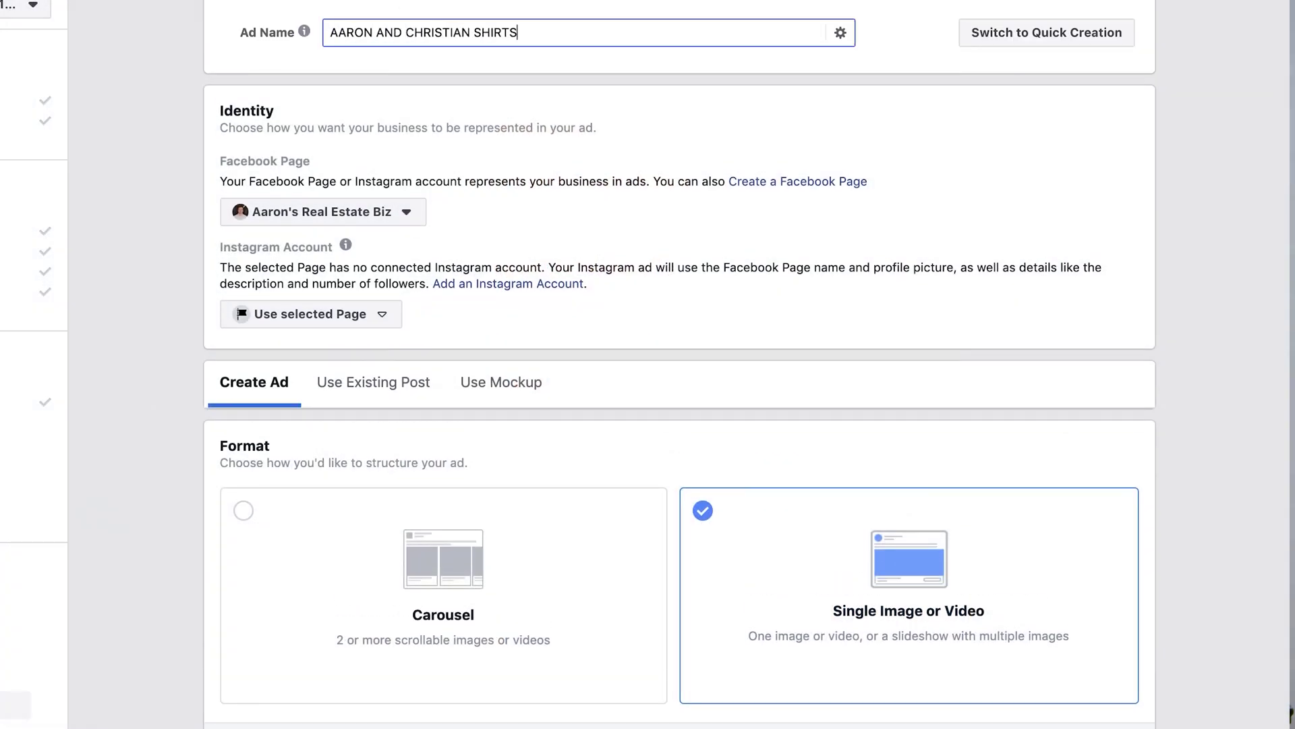
# Review the ad's primary text, its Mobile News Feed preview and the Facebook Pixel tracking settings.
pyautogui.scroll(-5, 587, 143)
pyautogui.scroll(-10, 587, 143)
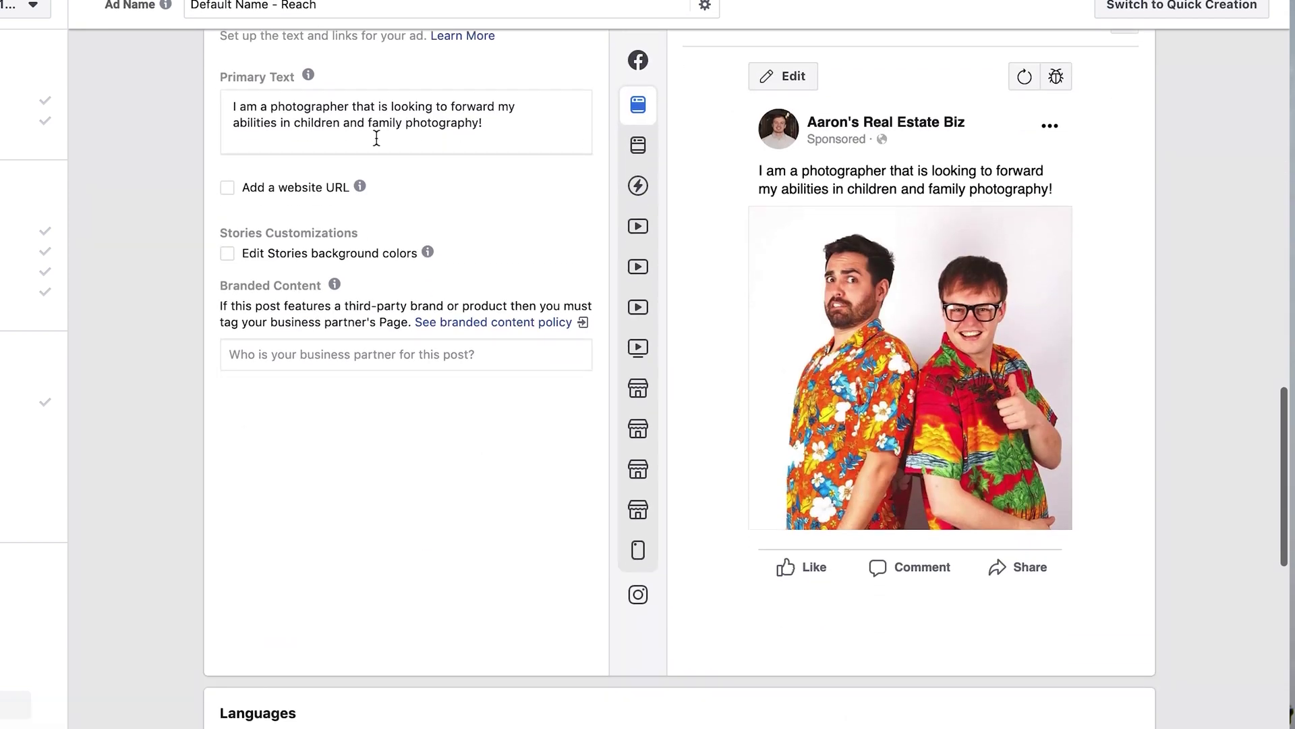
pyautogui.tripleClick(377, 129)
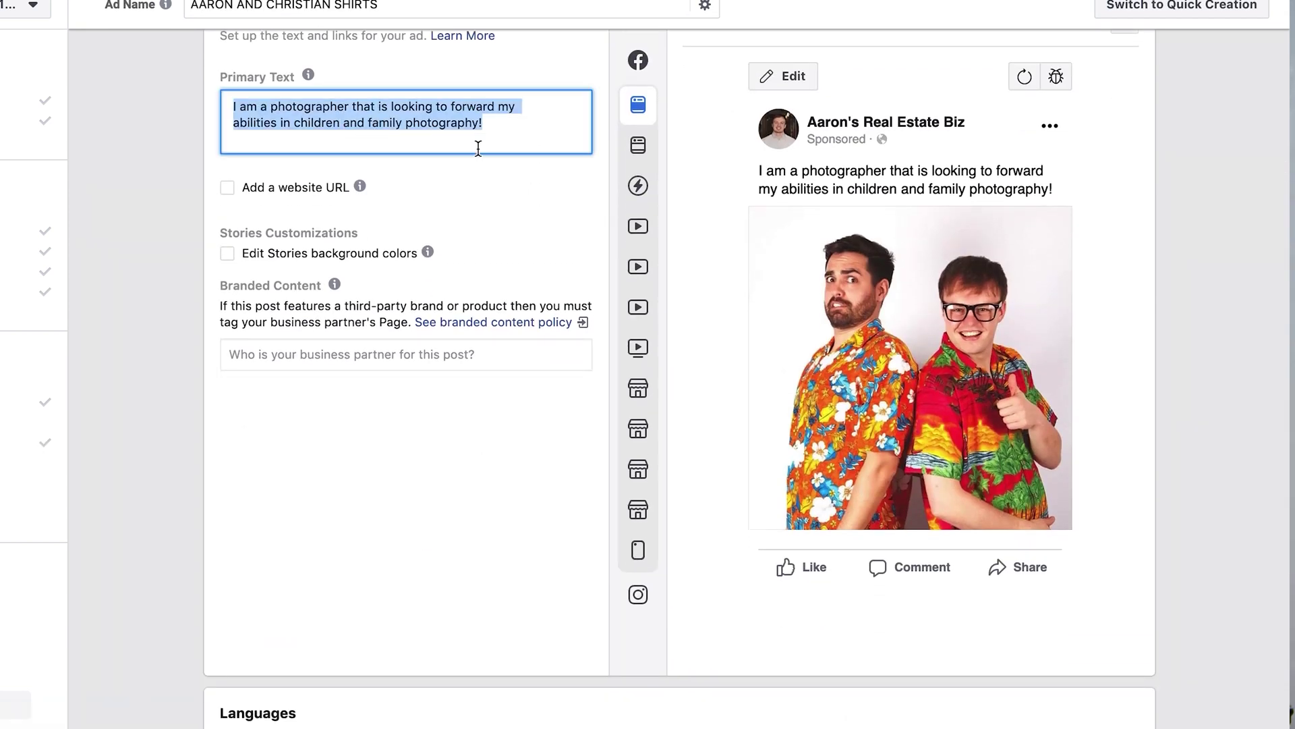
pyautogui.scroll(3, 695, 149)
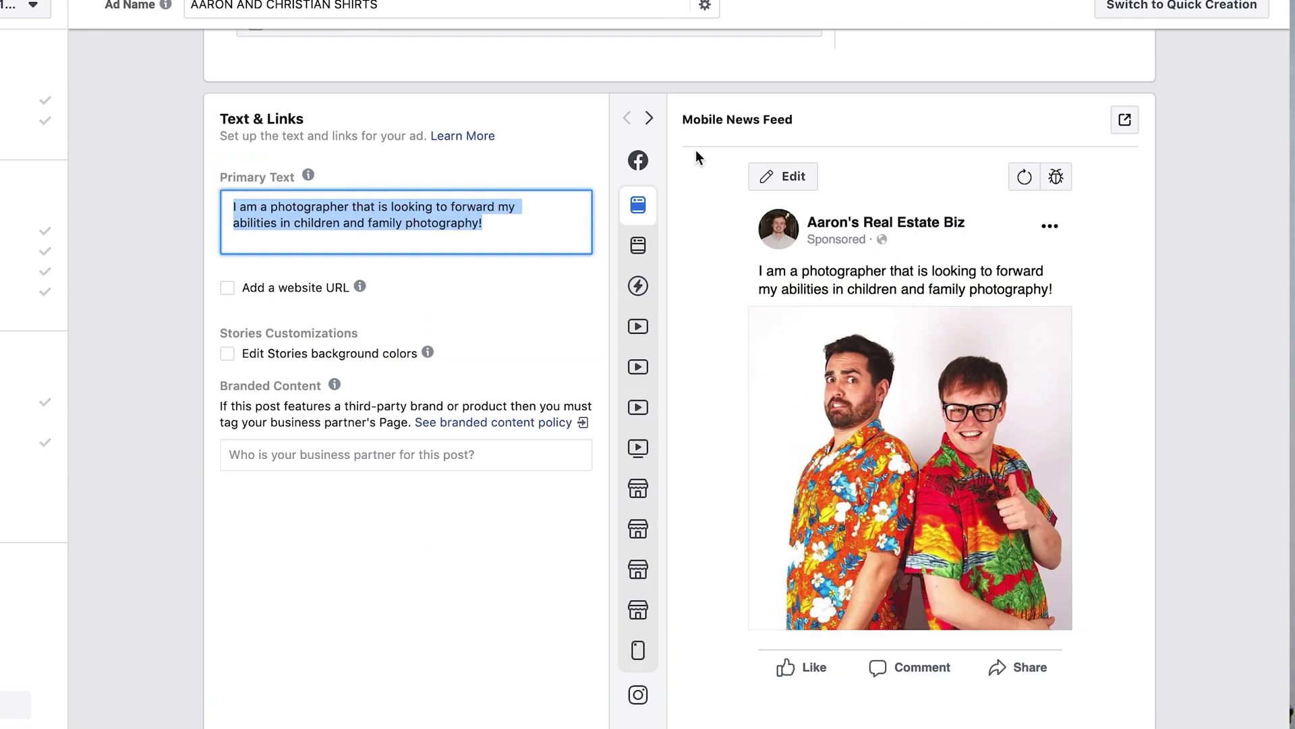
pyautogui.scroll(-5, 703, 158)
pyautogui.scroll(-6, 763, 447)
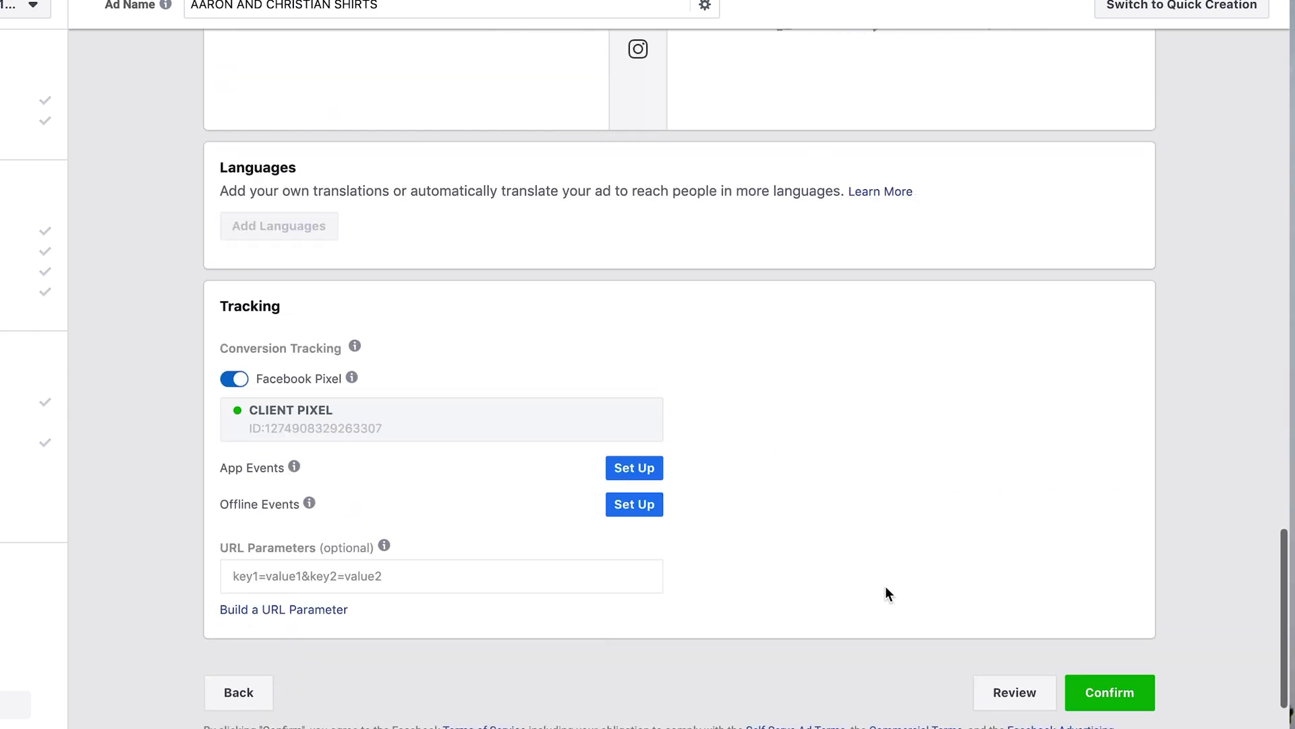
pyautogui.scroll(3, 782, 472)
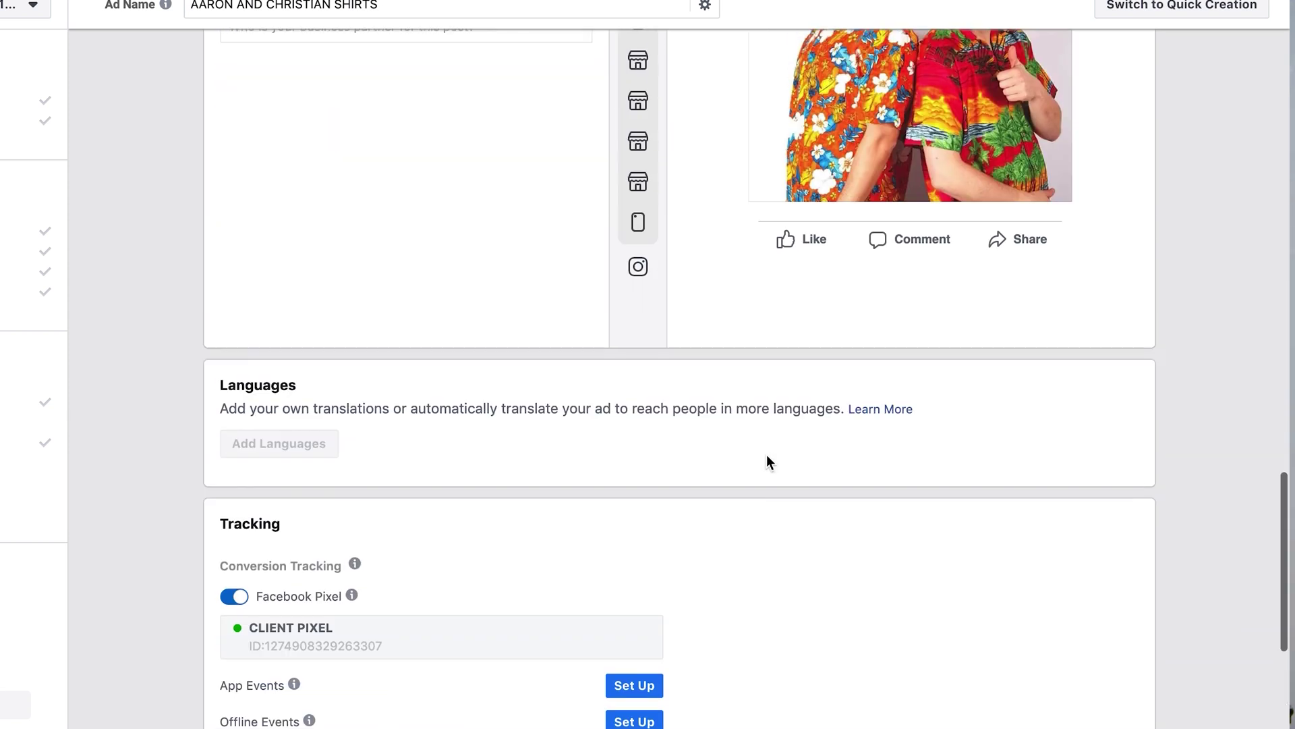
pyautogui.scroll(-3, 428, 415)
pyautogui.moveTo(377, 391)
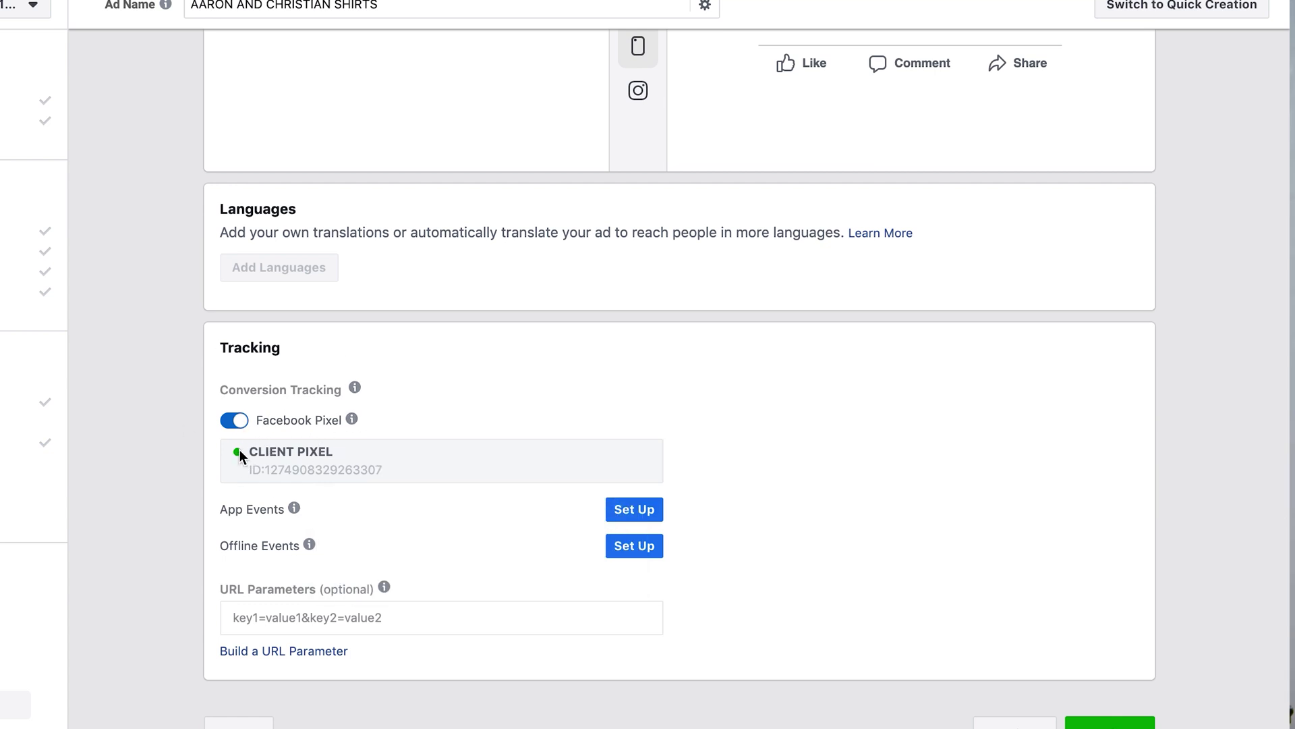
pyautogui.scroll(10, 540, 465)
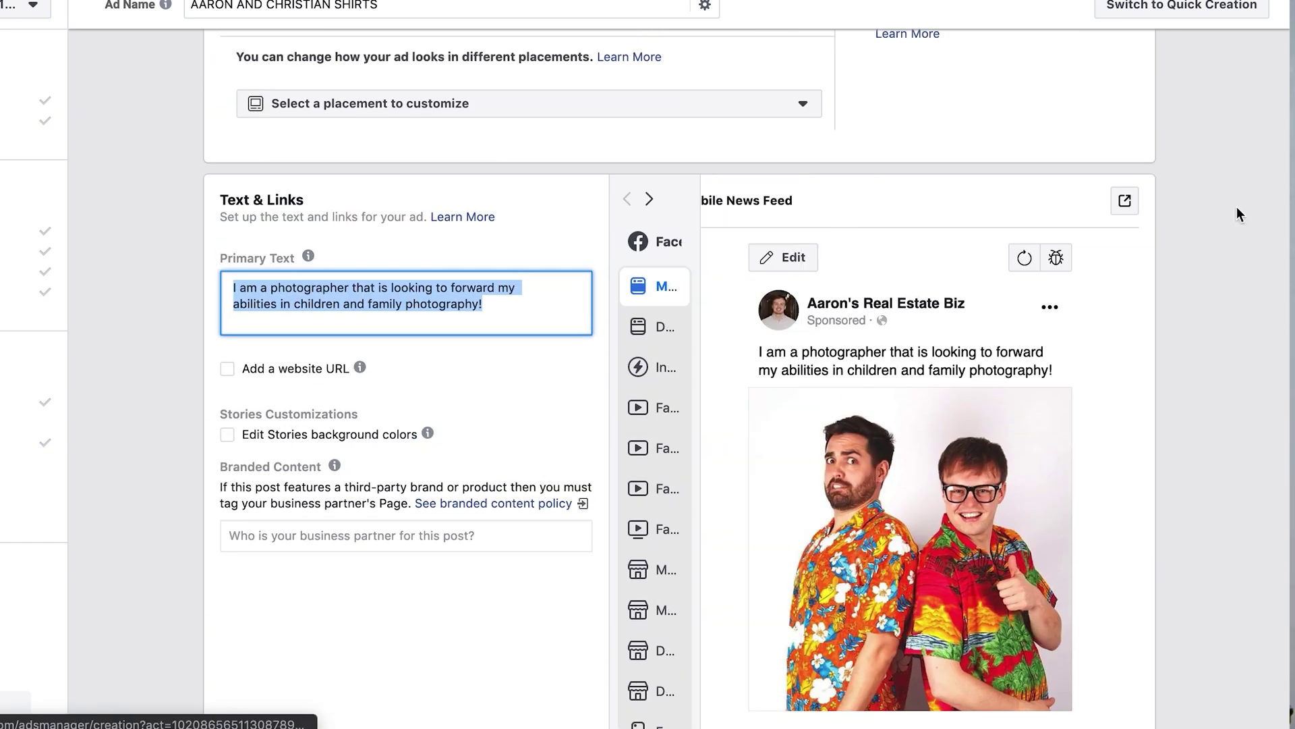
pyautogui.click(1113, 361)
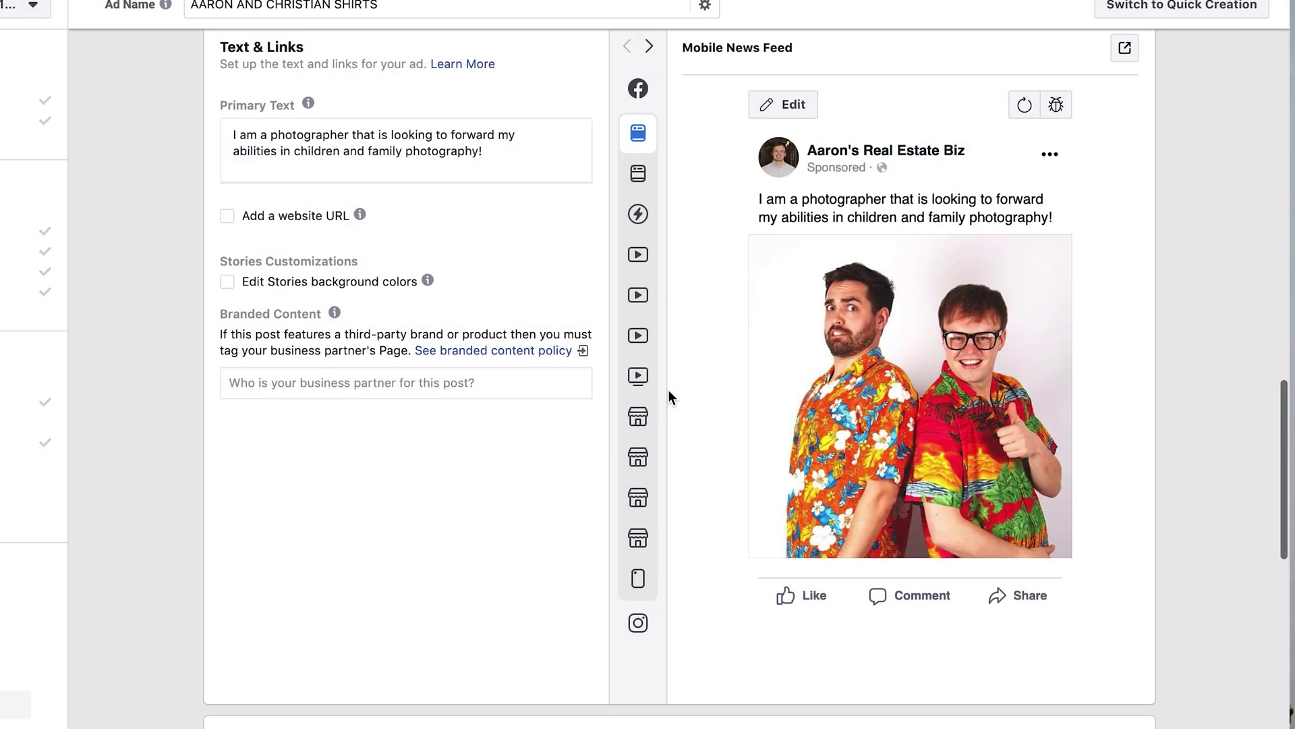
pyautogui.scroll(15, 668, 390)
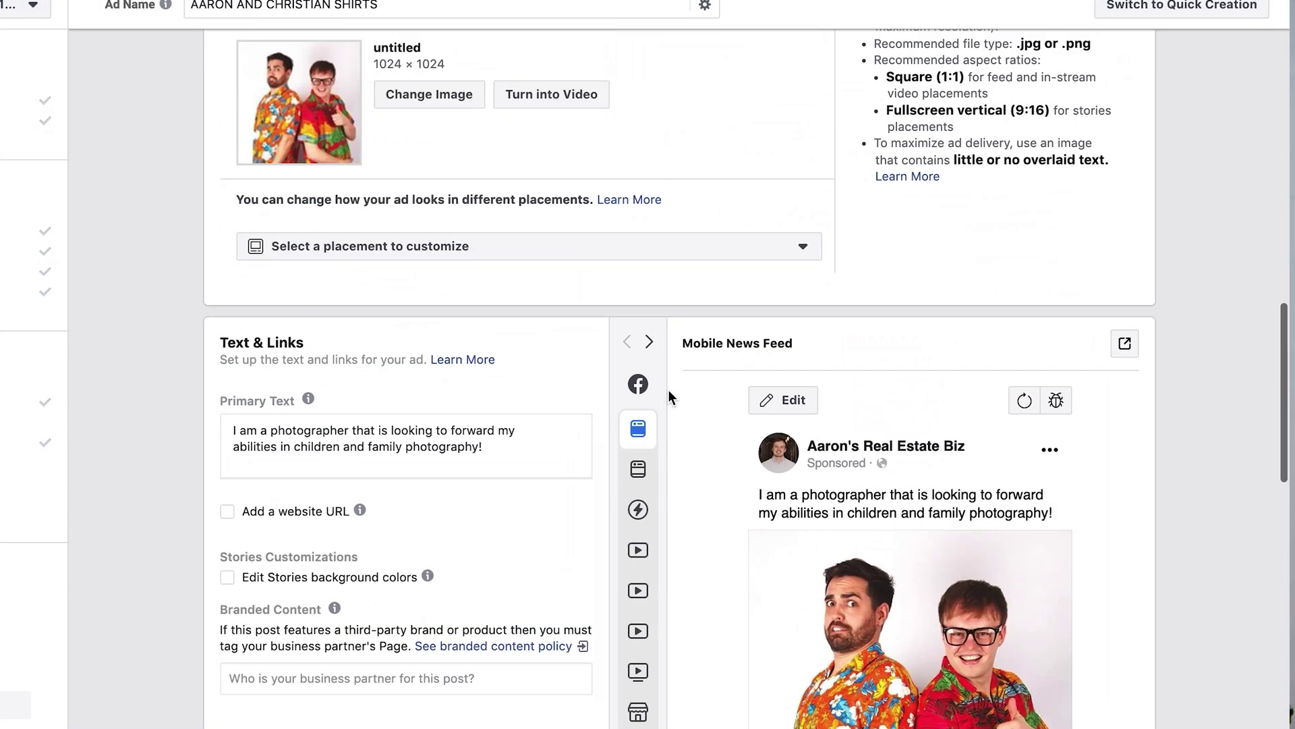
pyautogui.scroll(-1, 668, 390)
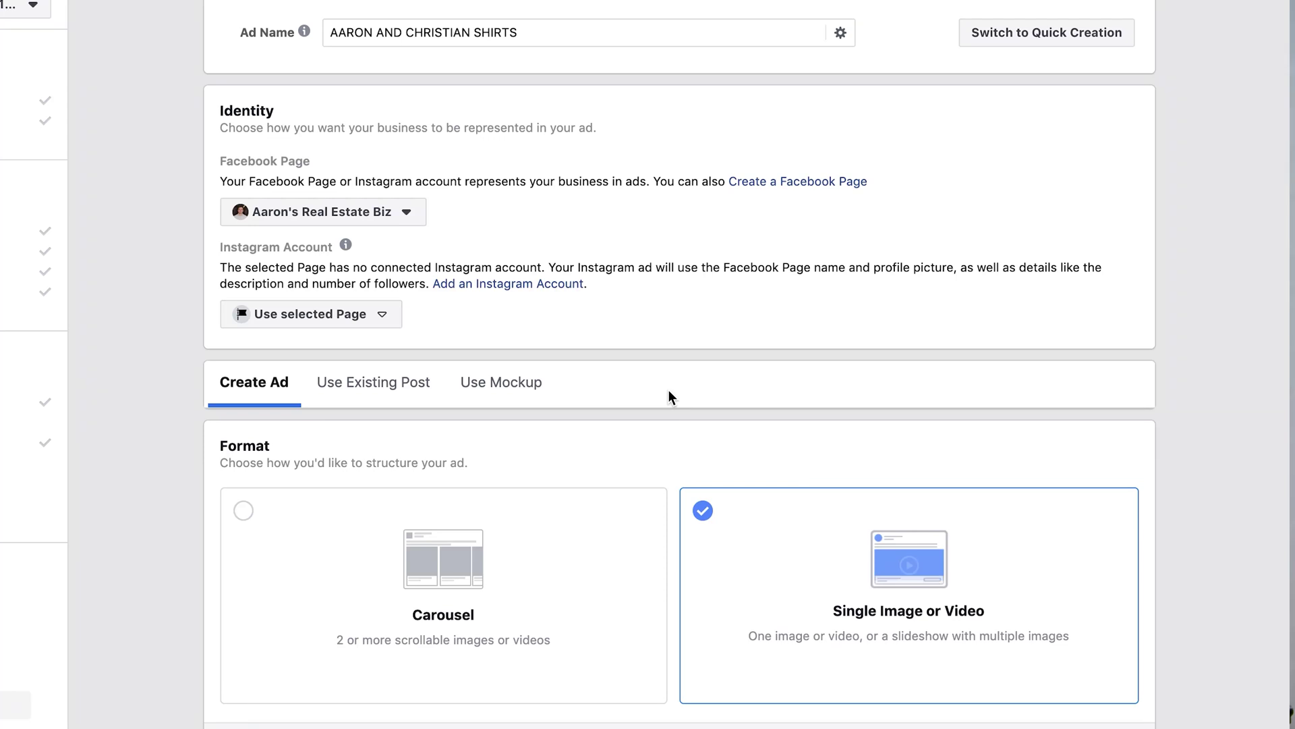